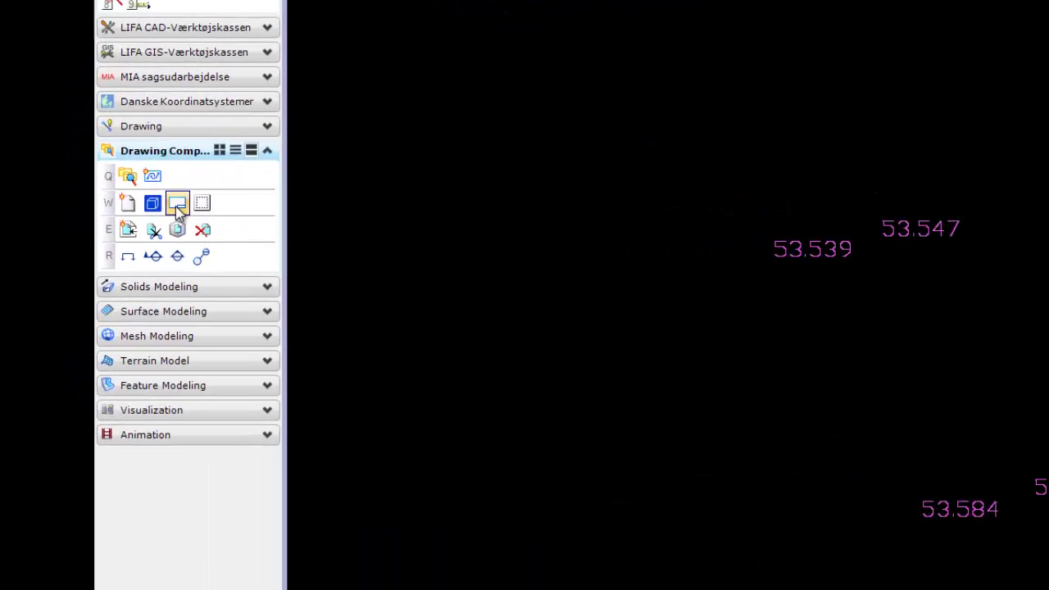
# - Create a new 2D sheet model named 'Spotland View 1'
pyautogui.click(237, 193)
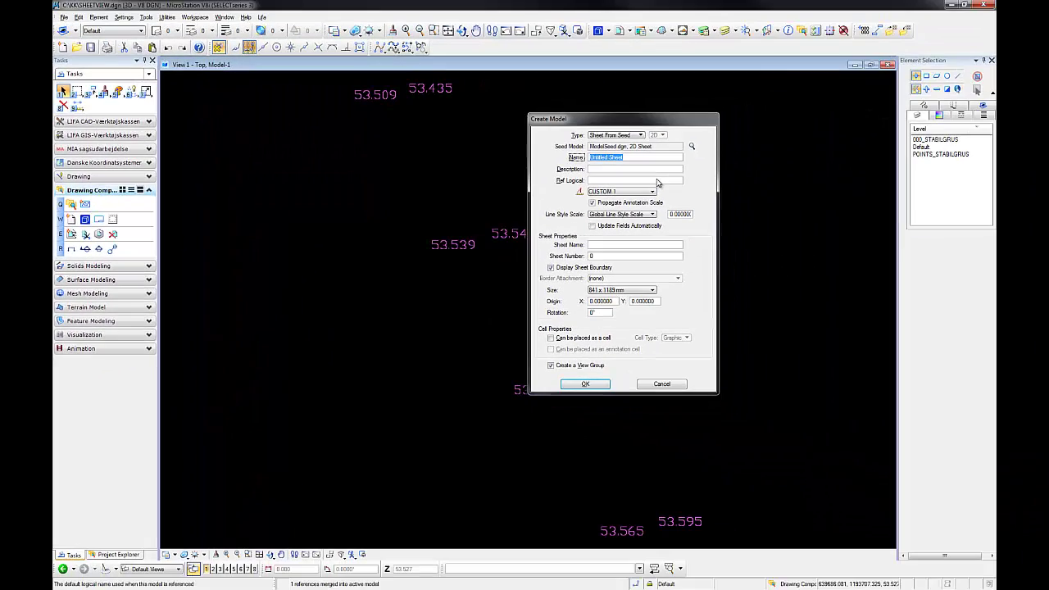
pyautogui.write('5')
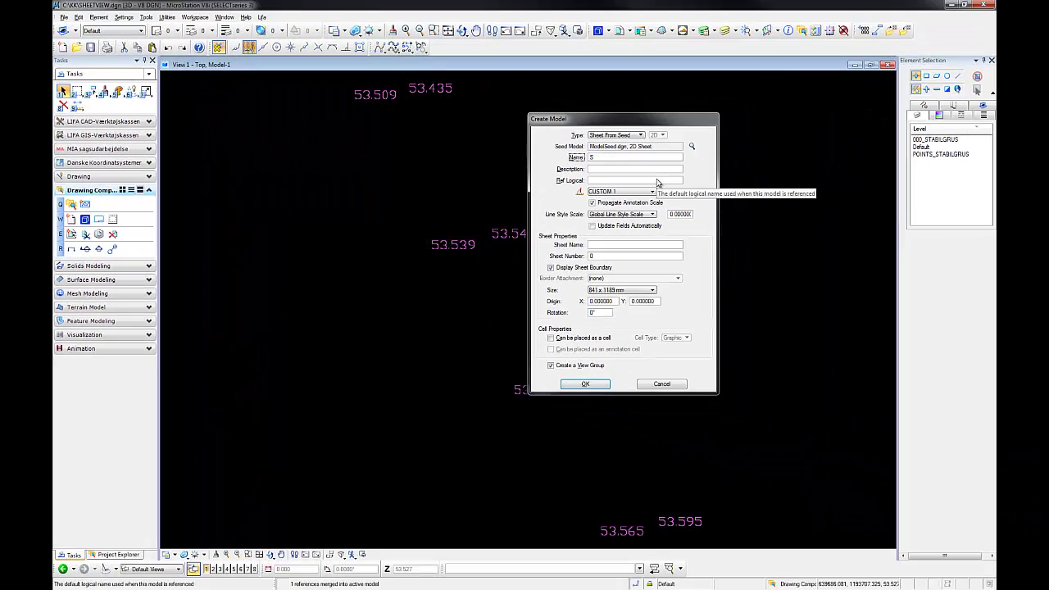
pyautogui.write('potlan')
pyautogui.write('d View ')
pyautogui.write('1')
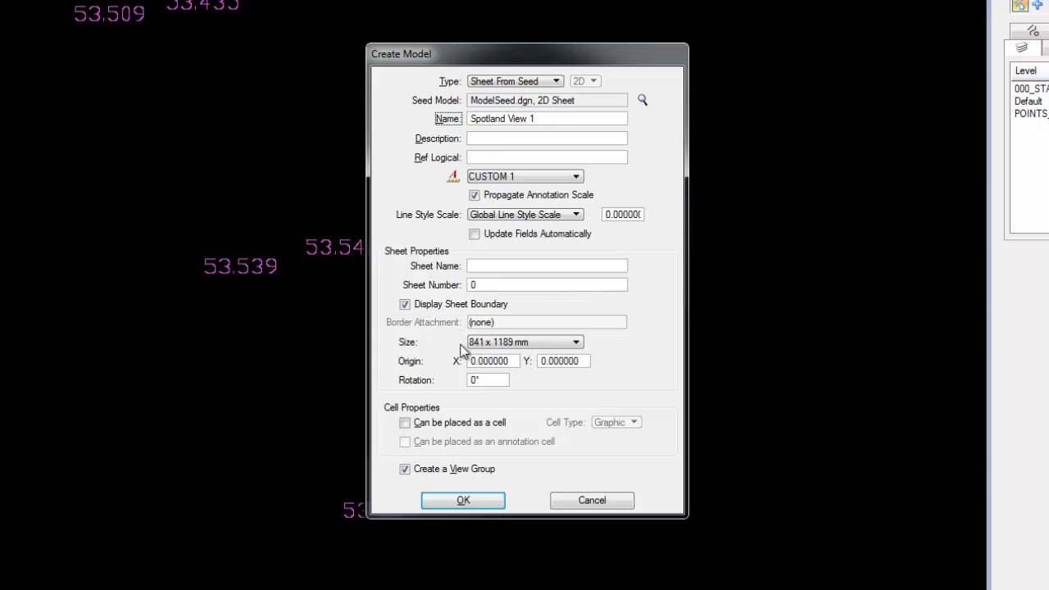
pyautogui.click(464, 499)
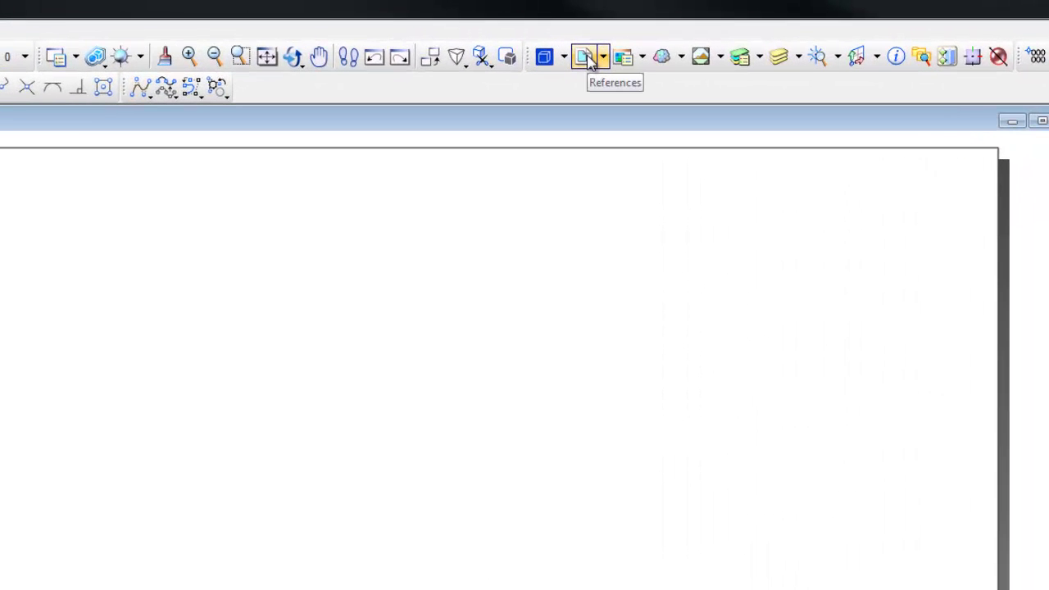
# - Attach 2016-02-15_TEGNINGSHOVED_SPOTLAND as a reference, Coincident - World at 1:1
pyautogui.click(585, 58)
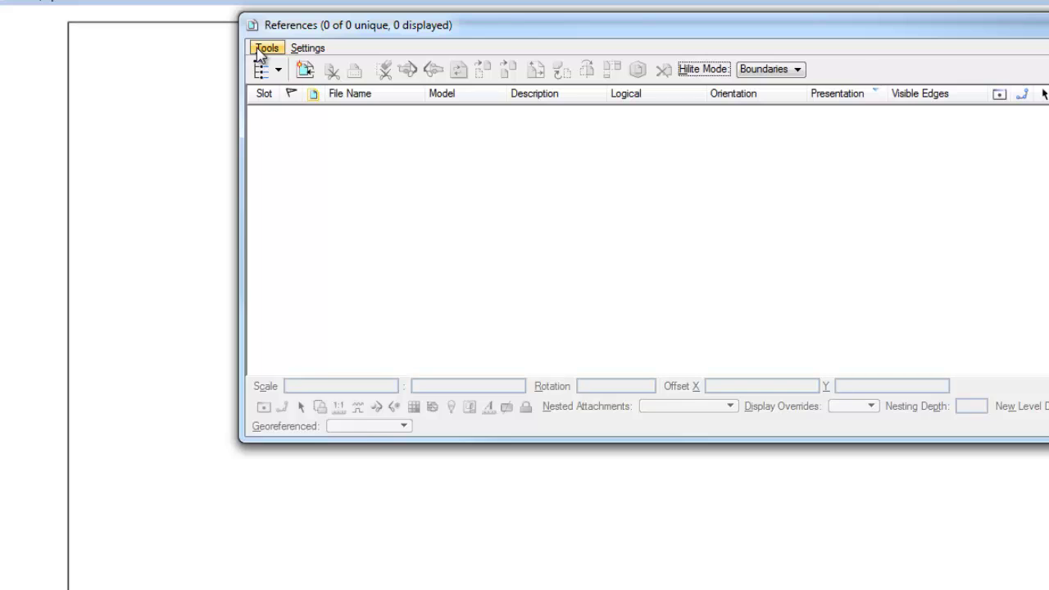
pyautogui.click(267, 47)
pyautogui.click(276, 65)
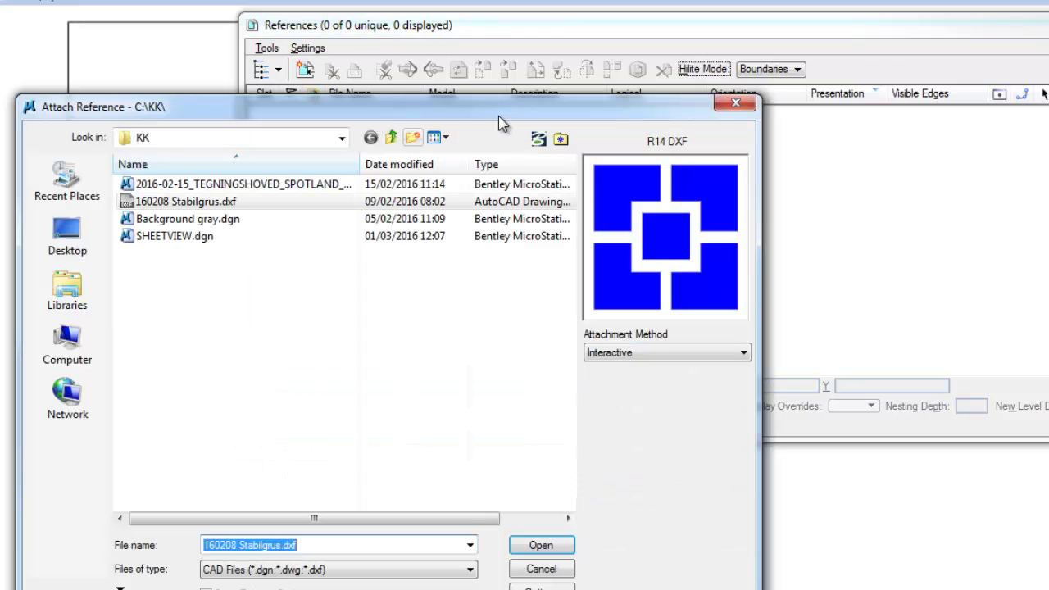
pyautogui.doubleClick(215, 184)
pyautogui.click(394, 476)
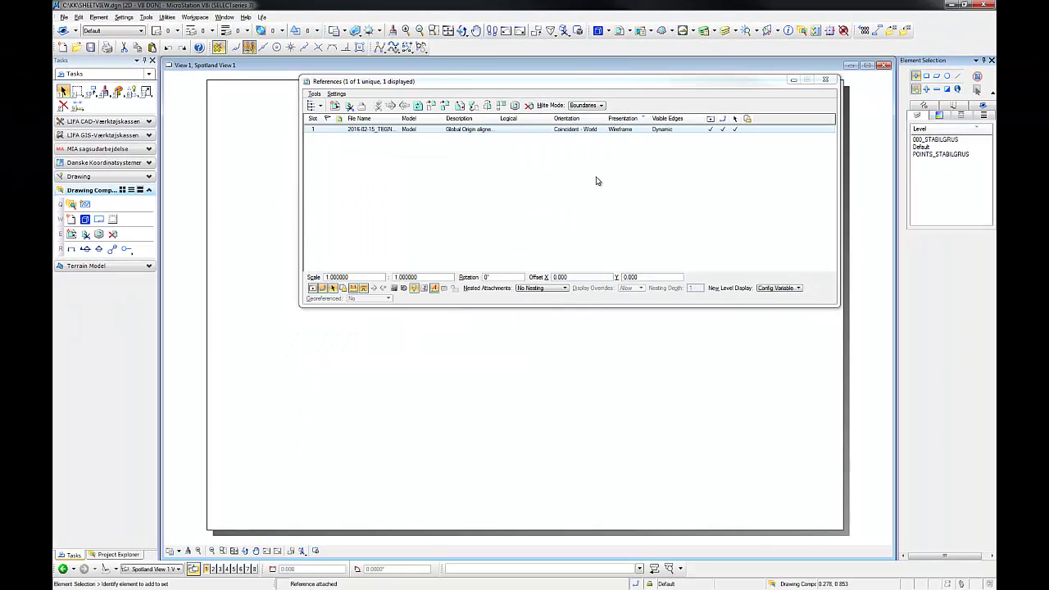
# - Move the sheet boundary so its corner sits on the Format A3 1:500 frame corner
pyautogui.click(826, 79)
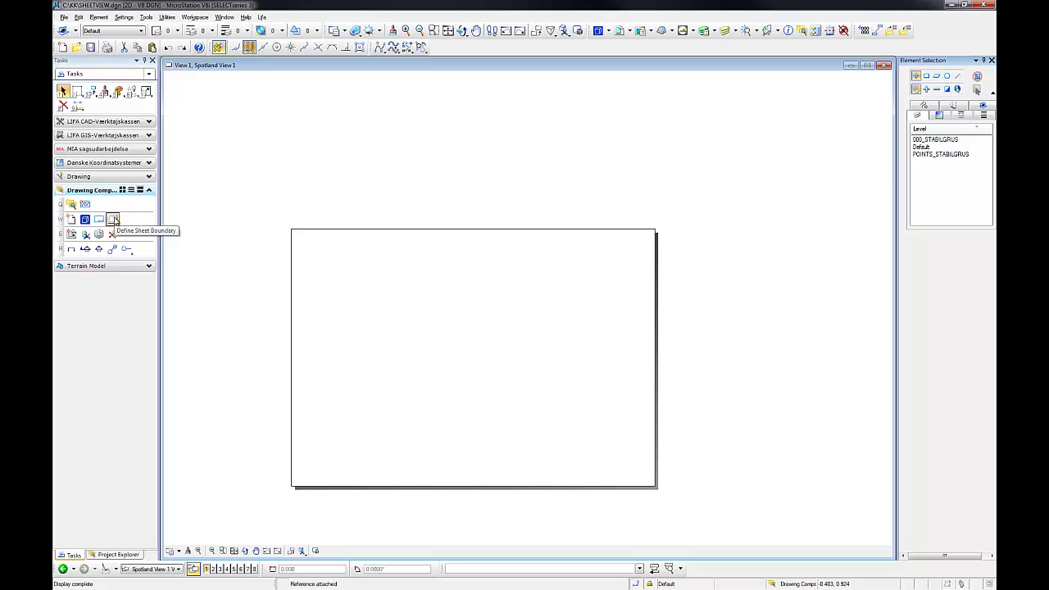
pyautogui.click(113, 220)
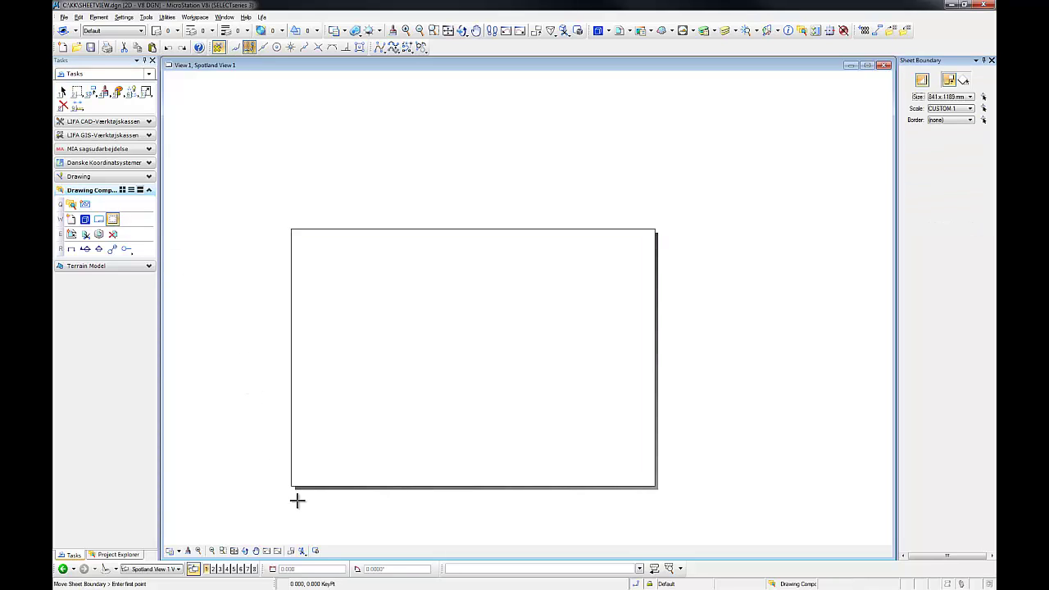
pyautogui.moveTo(291, 486); pyautogui.dragTo(492, 396)
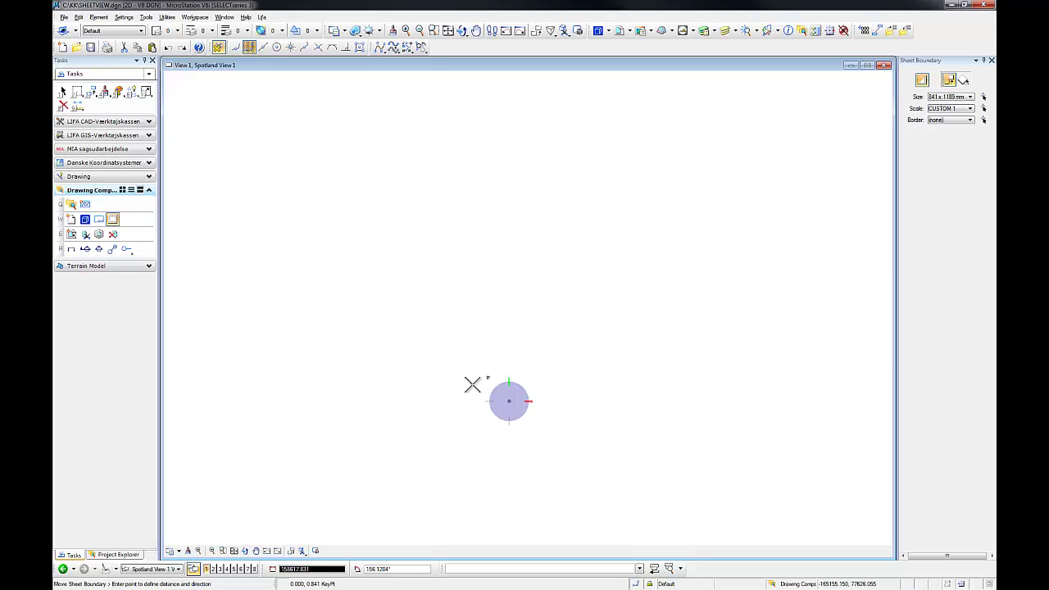
pyautogui.scroll(6, 481, 316)
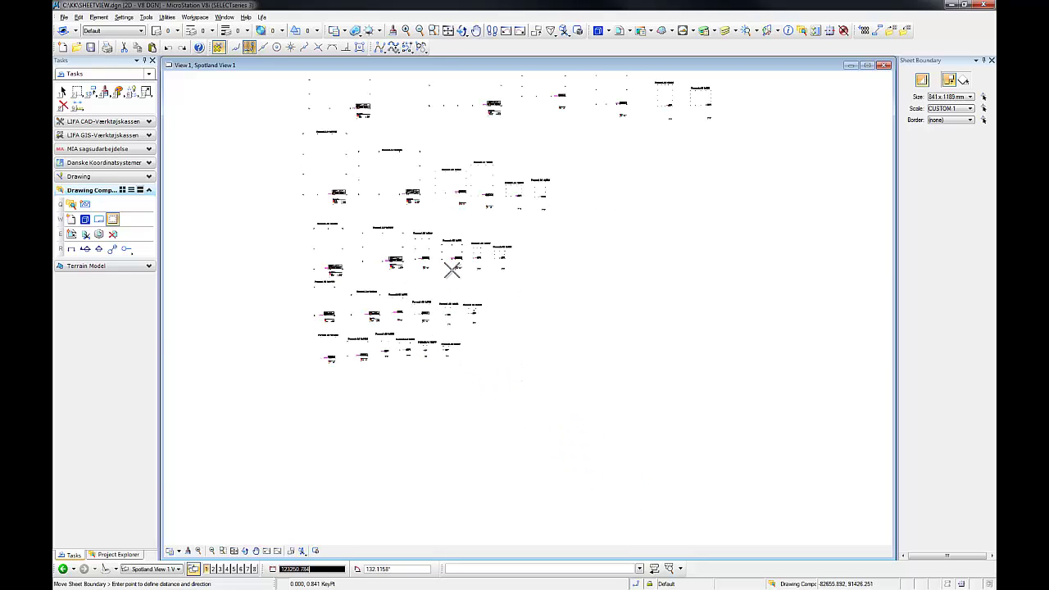
pyautogui.scroll(-4, 363, 363)
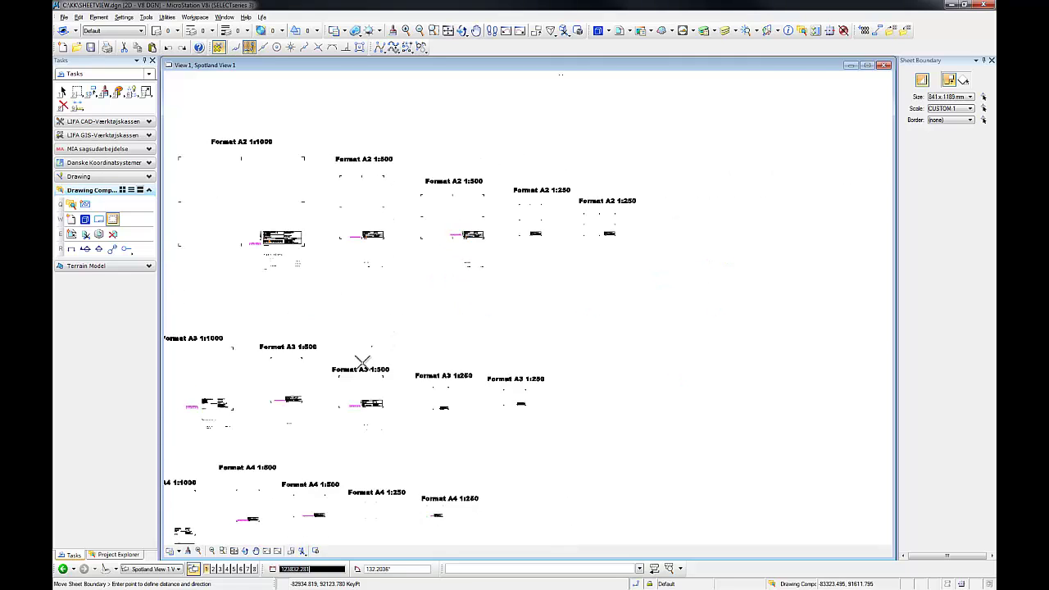
pyautogui.scroll(4, 362, 377)
pyautogui.scroll(-3, 365, 402)
pyautogui.scroll(3, 414, 287)
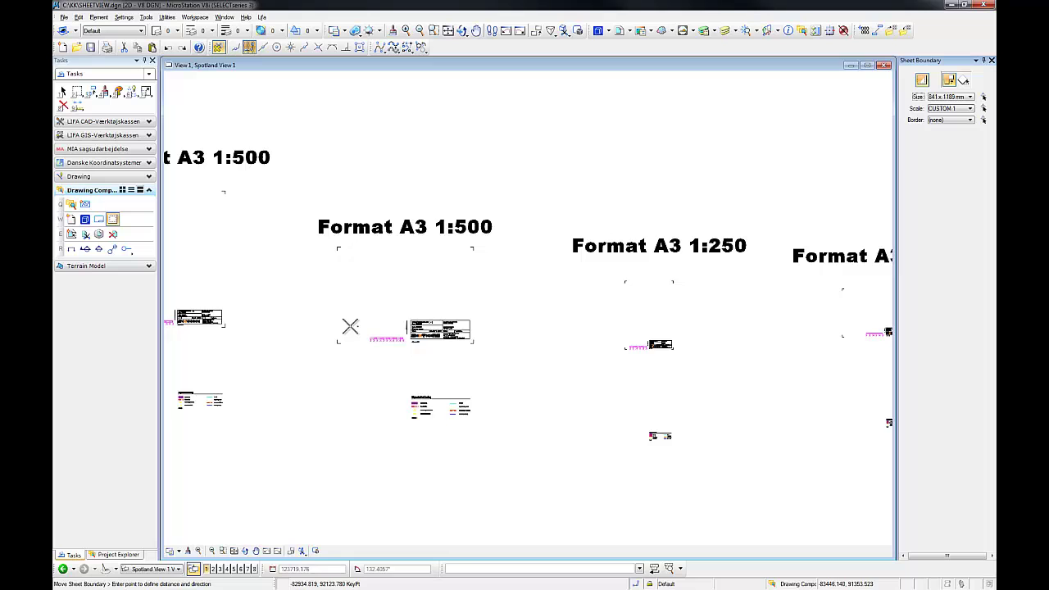
pyautogui.scroll(2, 350, 326)
pyautogui.scroll(2, 382, 297)
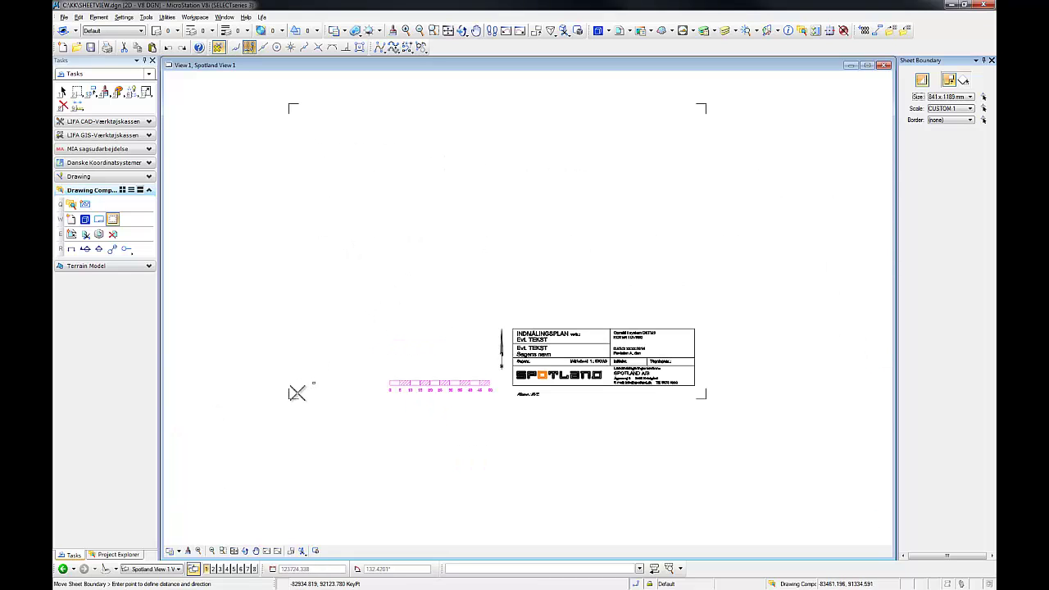
pyautogui.click(289, 397)
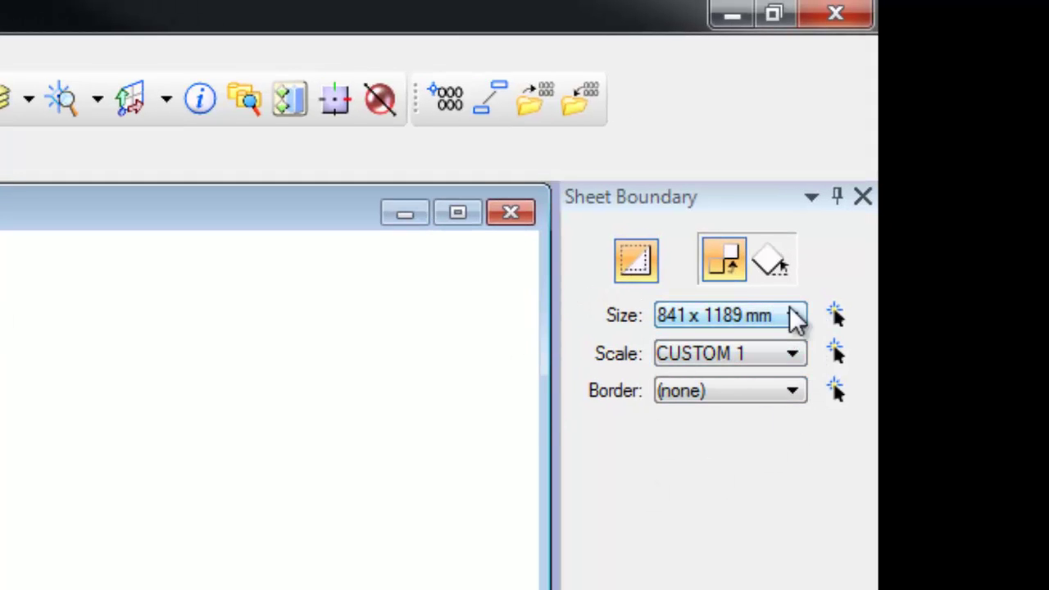
# - Set the sheet boundary size to 148.5 x 210 m
pyautogui.click(836, 314)
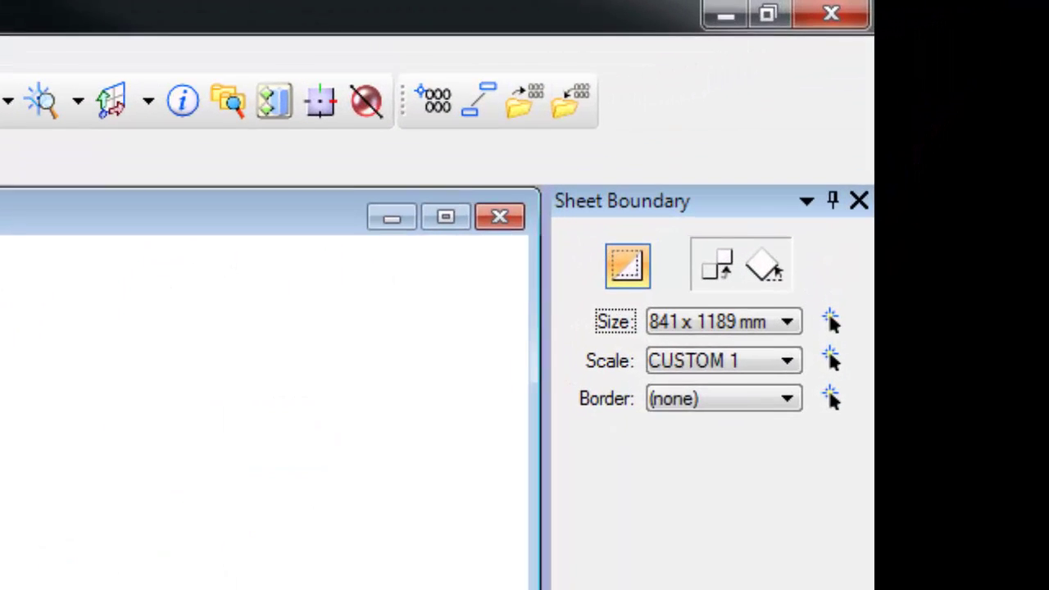
pyautogui.click(706, 103)
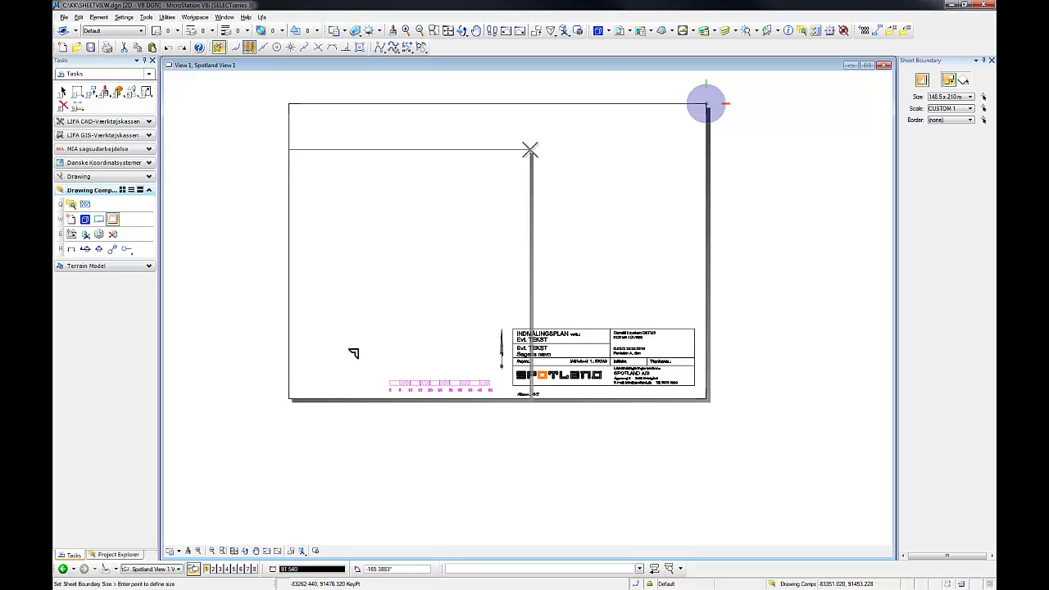
pyautogui.rightClick(529, 150)
pyautogui.scroll(-2, 533, 287)
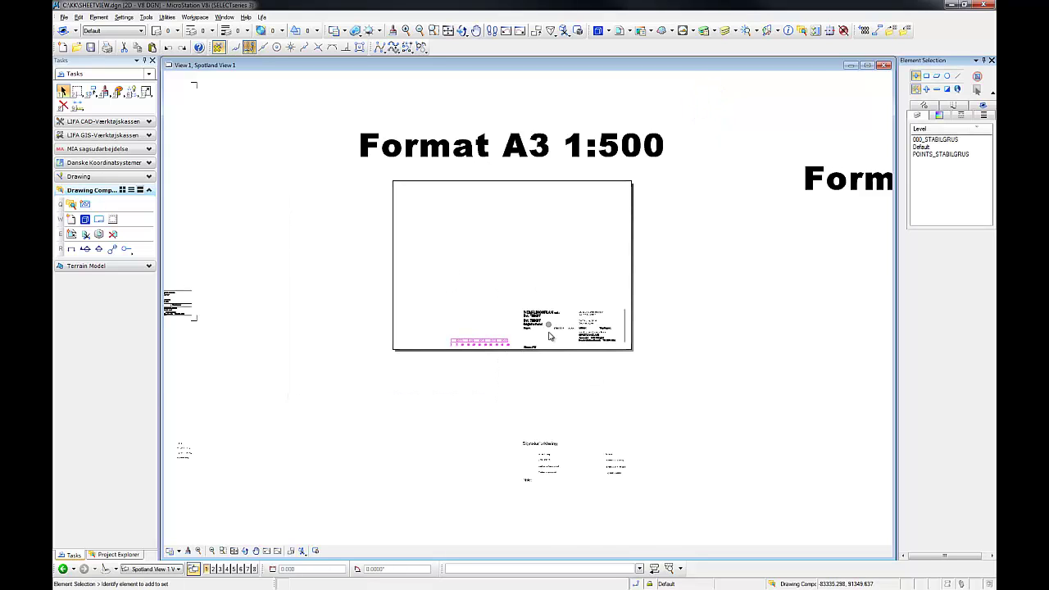
# - Turn on Fill display in View 1 so the SPOTLAND logo appears solid
pyautogui.scroll(5, 549, 336)
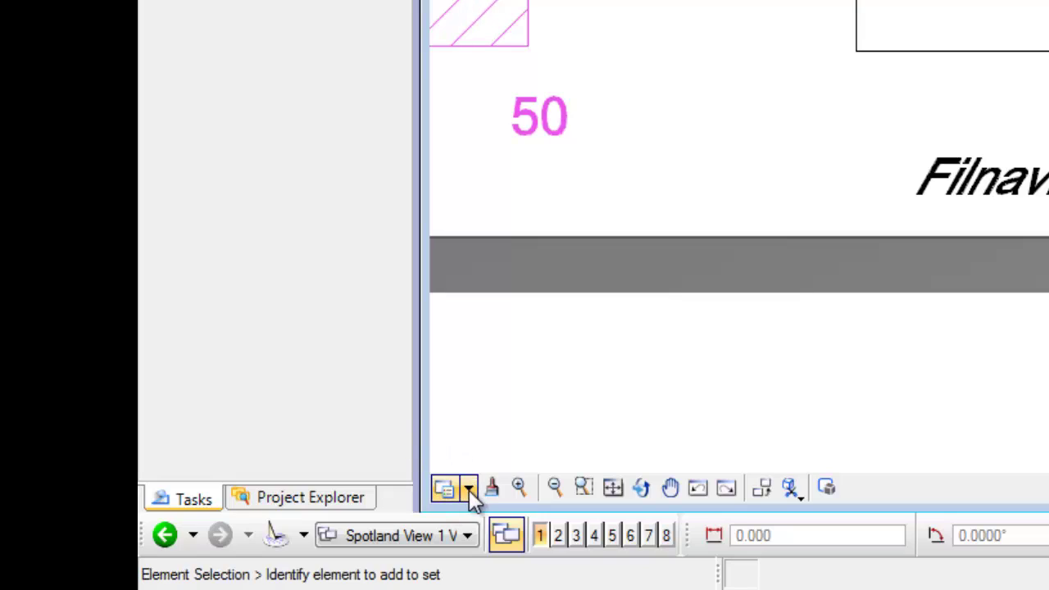
pyautogui.click(468, 489)
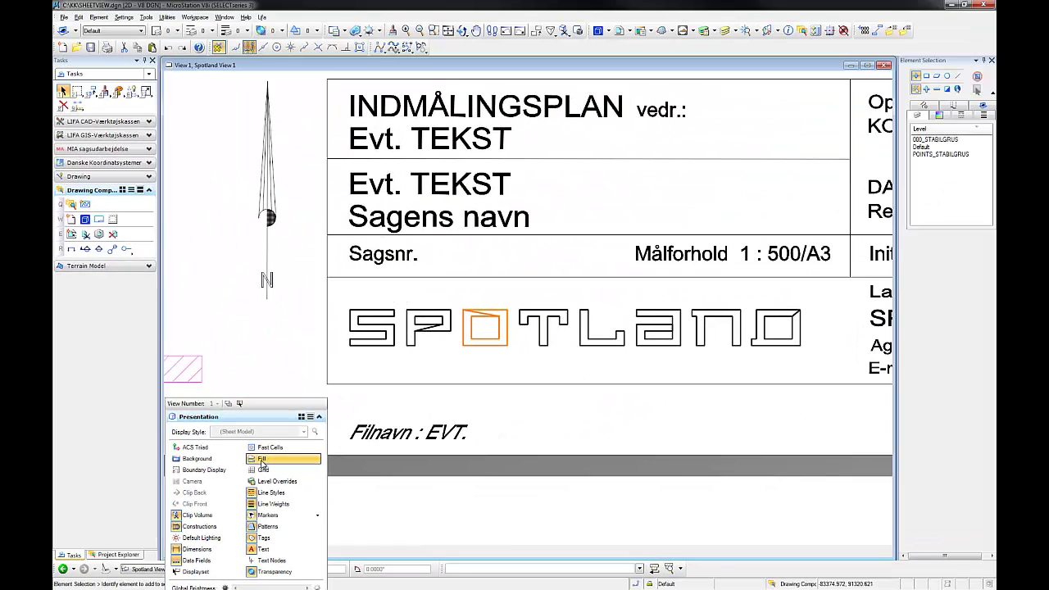
pyautogui.click(261, 462)
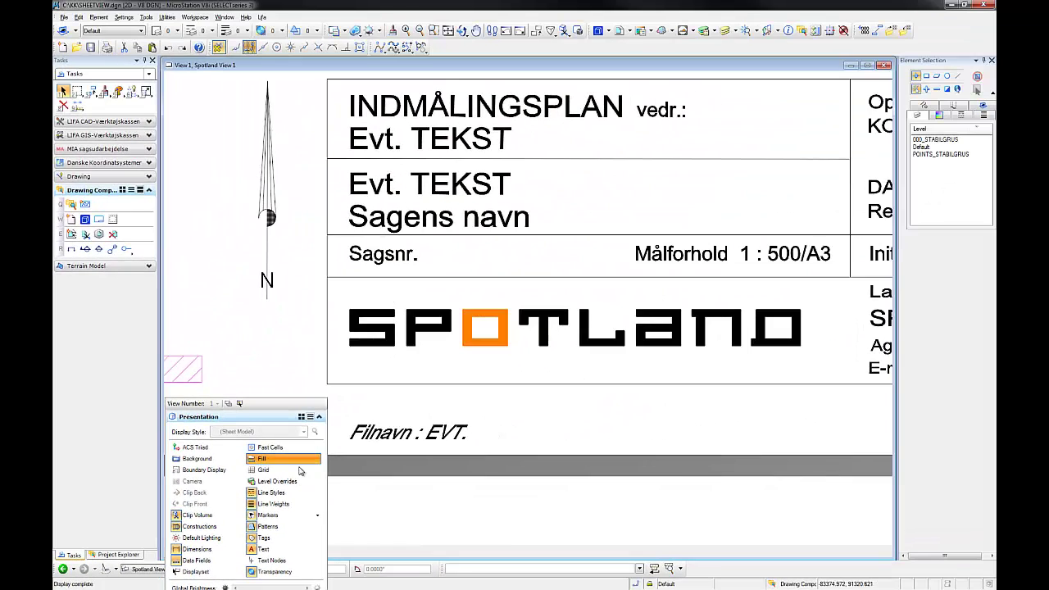
pyautogui.click(260, 461)
pyautogui.click(259, 460)
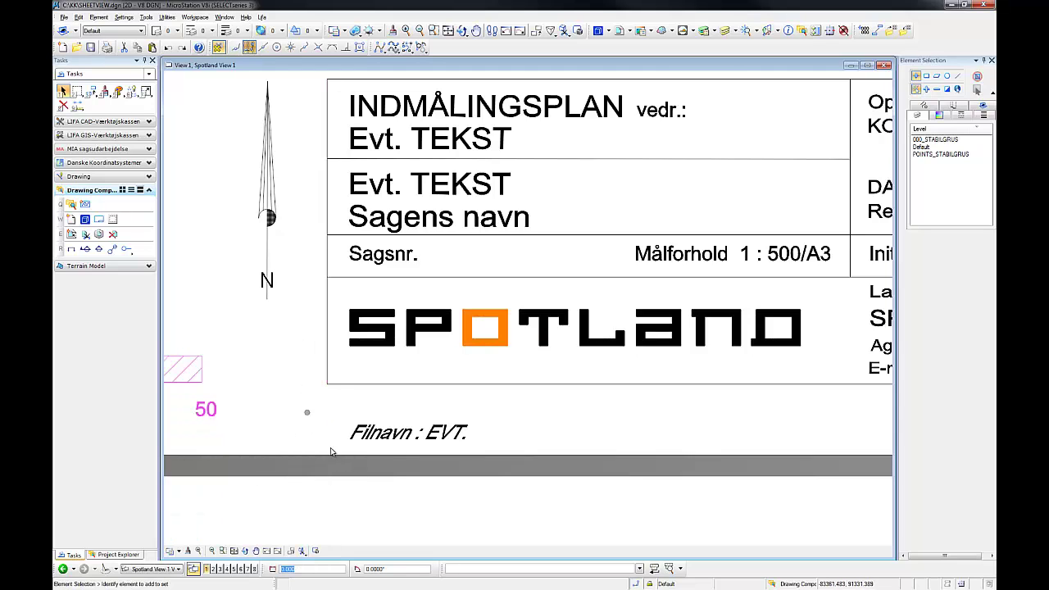
pyautogui.scroll(-10, 418, 434)
pyautogui.scroll(-3, 453, 283)
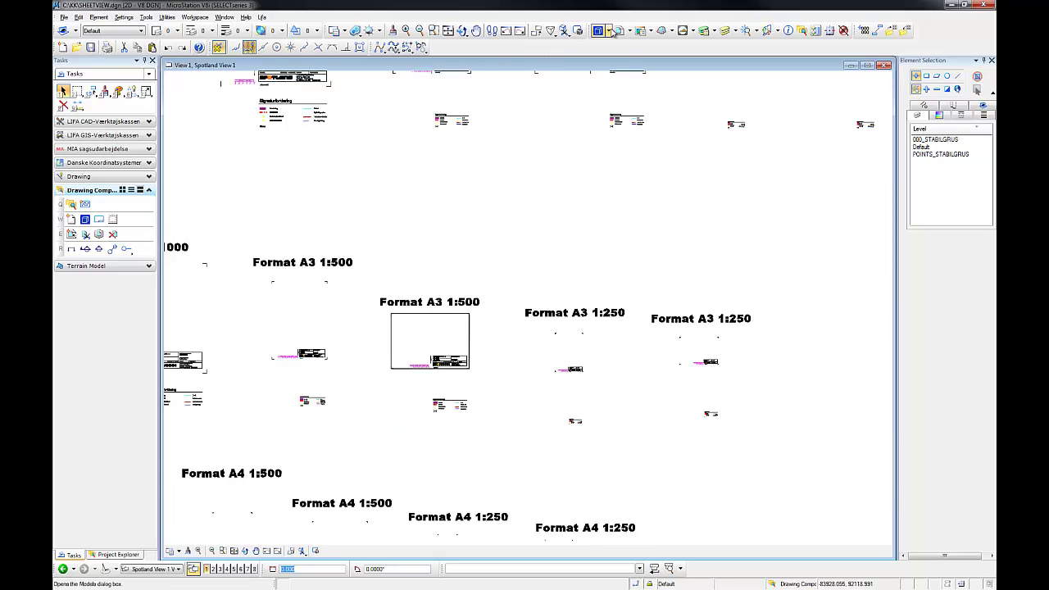
# - Create a level named Sheet BOUNDARY and make it the active level
pyautogui.click(703, 31)
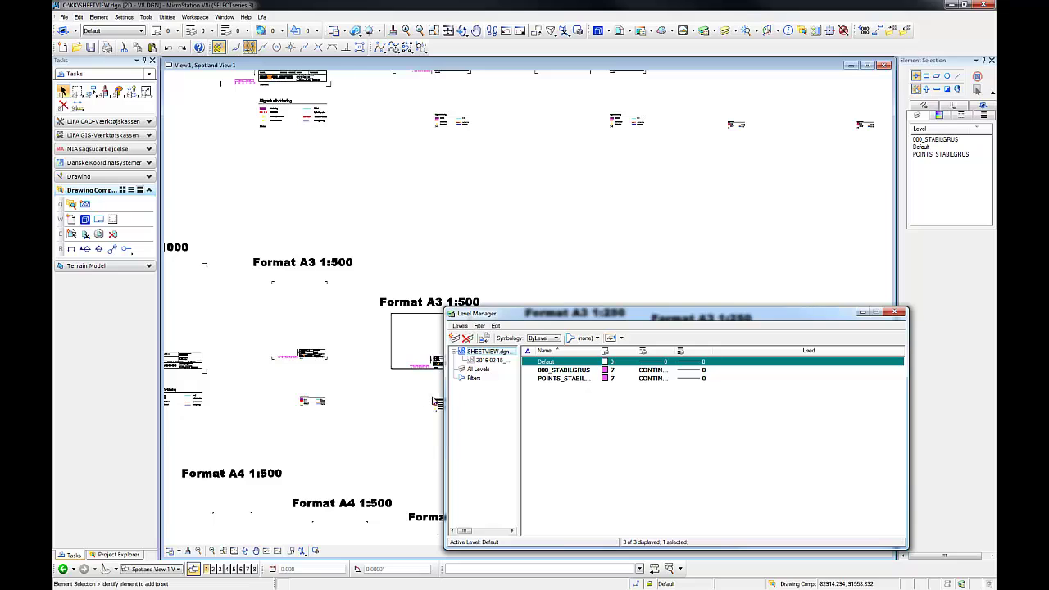
pyautogui.click(455, 337)
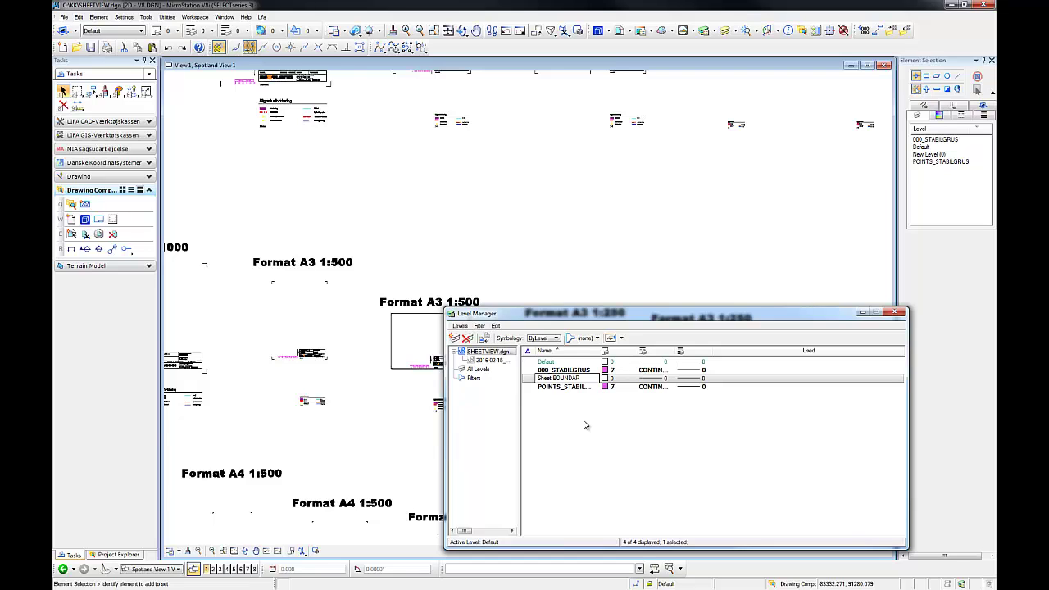
pyautogui.doubleClick(584, 378)
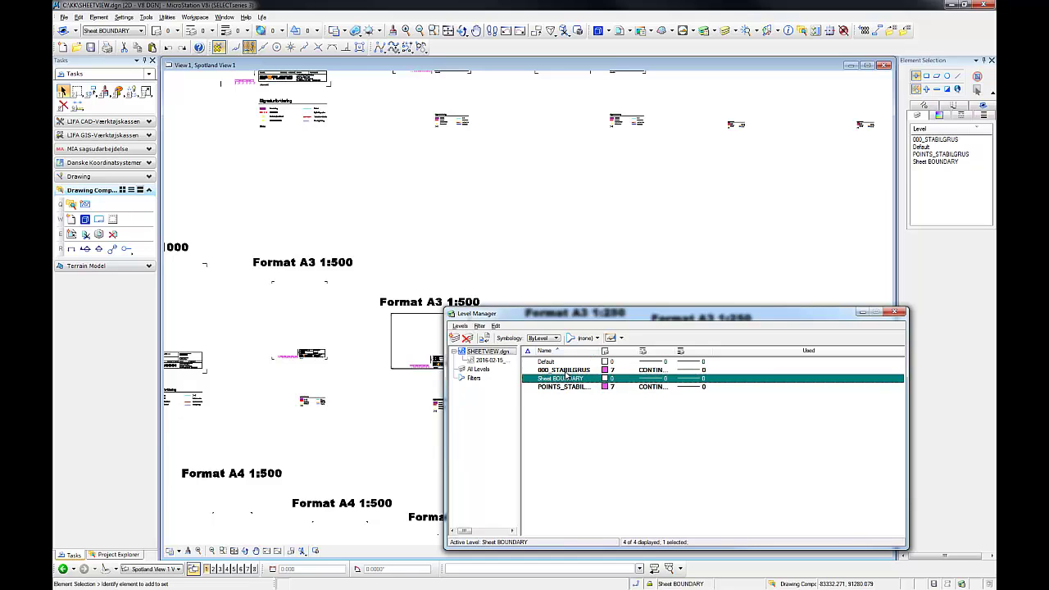
pyautogui.click(899, 312)
pyautogui.click(78, 176)
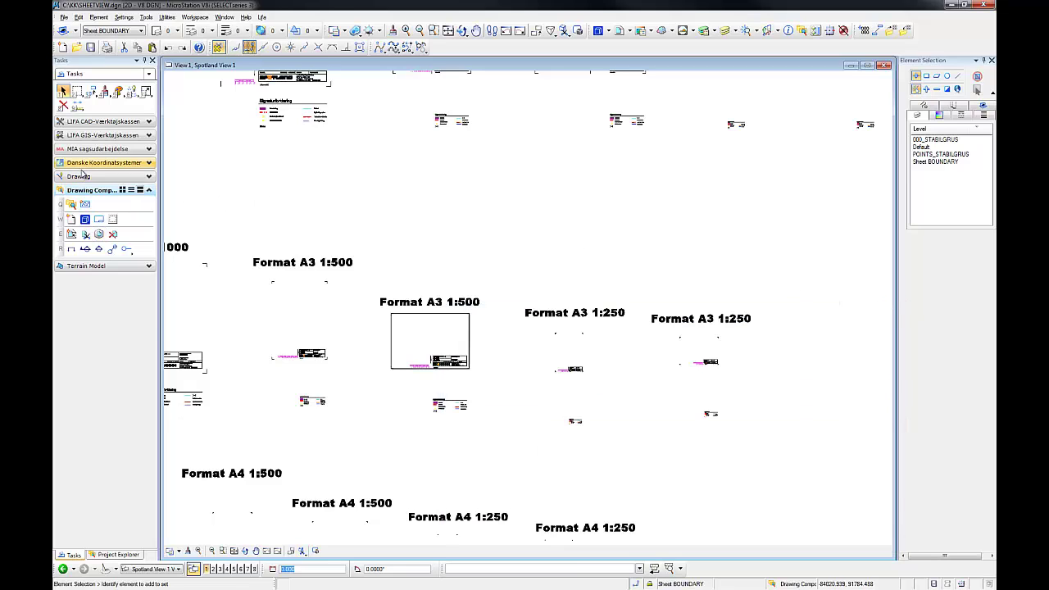
# - Trace the A3 1:500 sheet rectangle with a closed SmartLine through its four corners
pyautogui.click(71, 191)
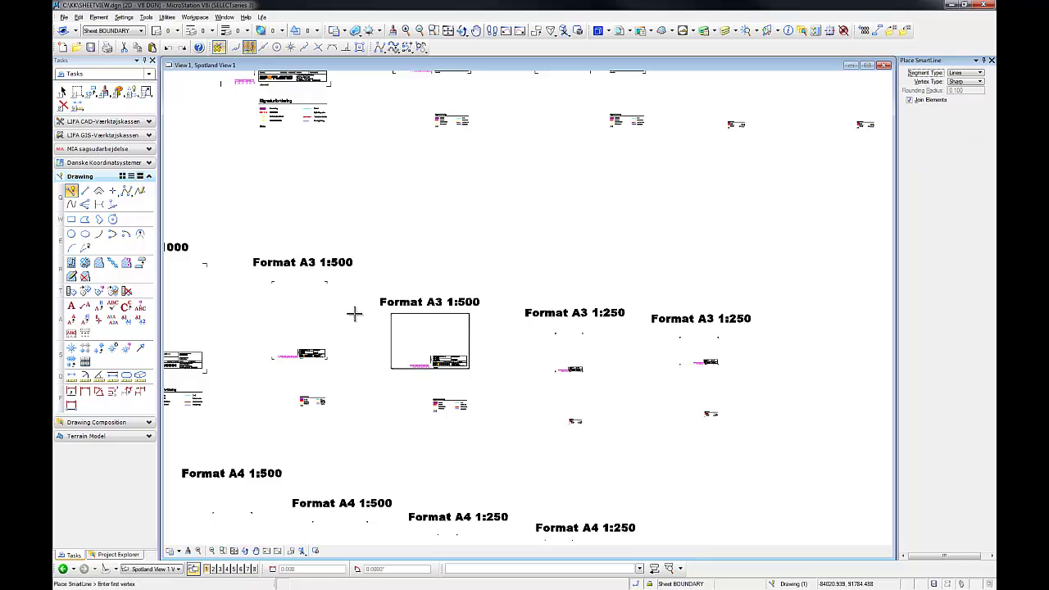
pyautogui.click(391, 368)
pyautogui.click(391, 314)
pyautogui.click(469, 314)
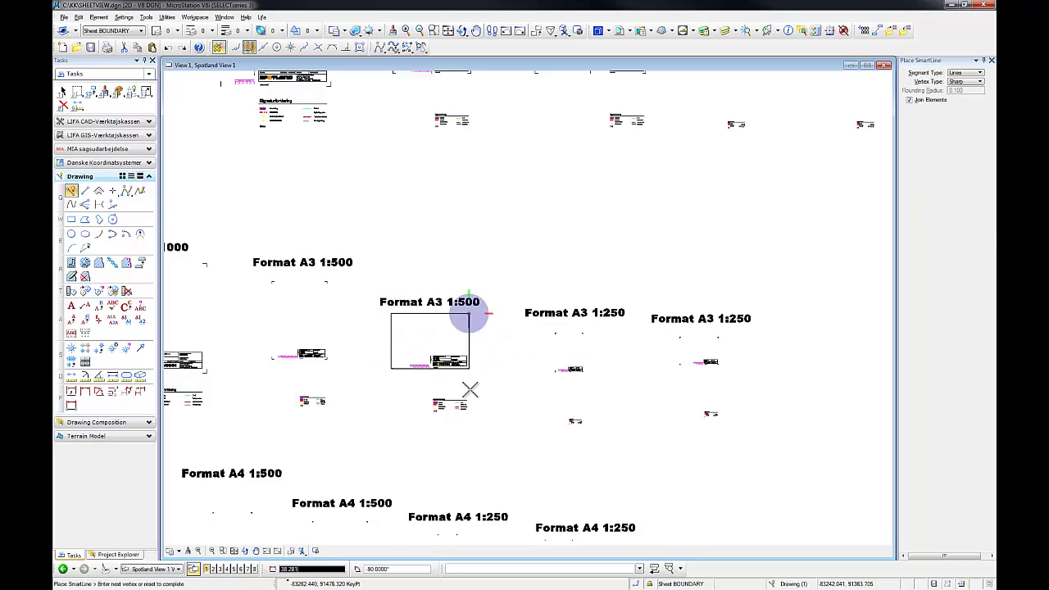
pyautogui.click(469, 367)
pyautogui.click(392, 368)
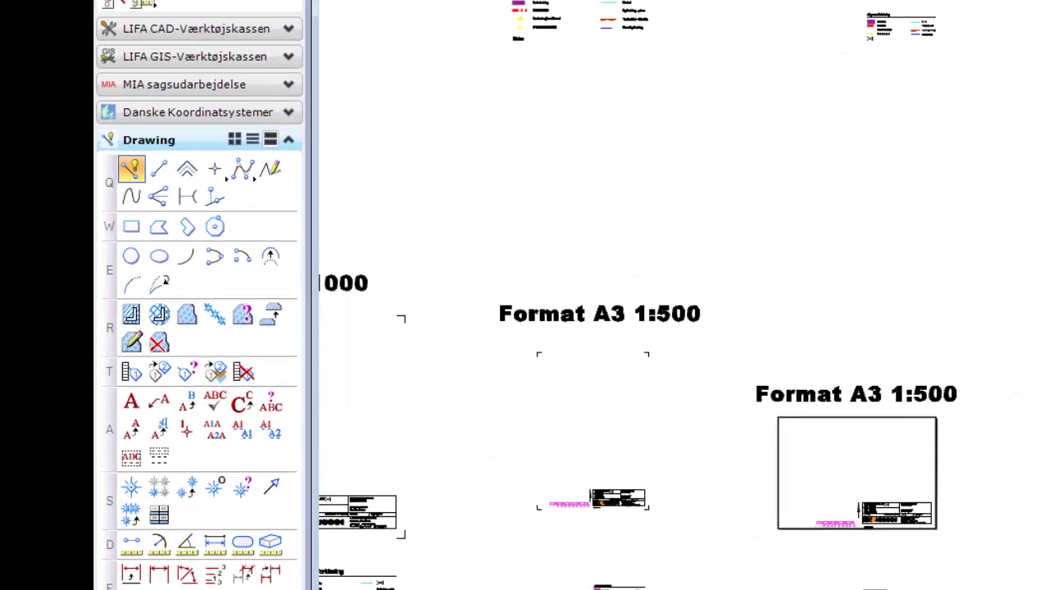
pyautogui.click(131, 423)
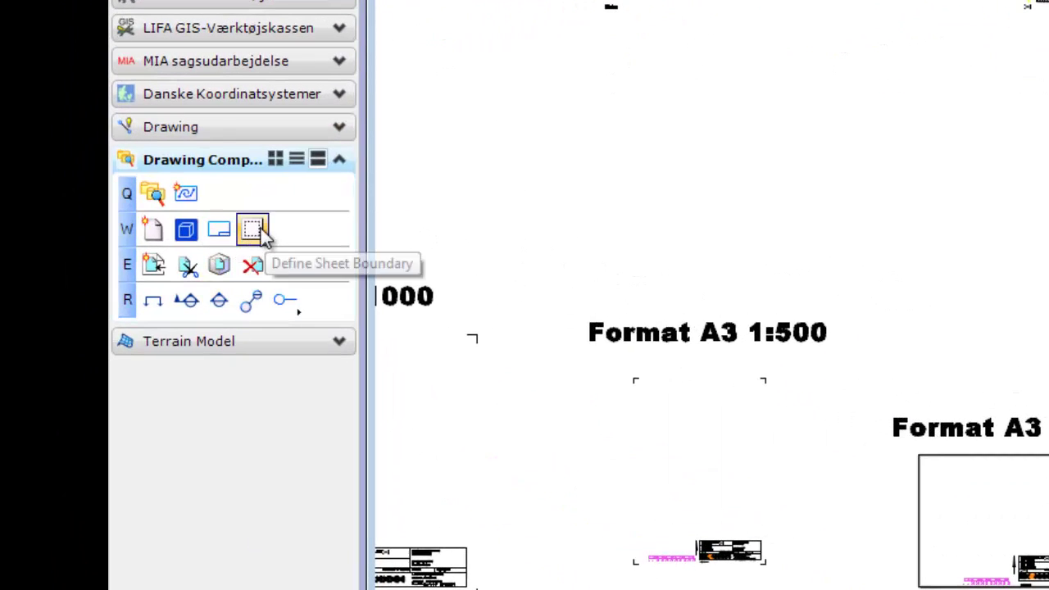
# - Clip the title-block reference to the Sheet BOUNDARY shape
pyautogui.click(185, 267)
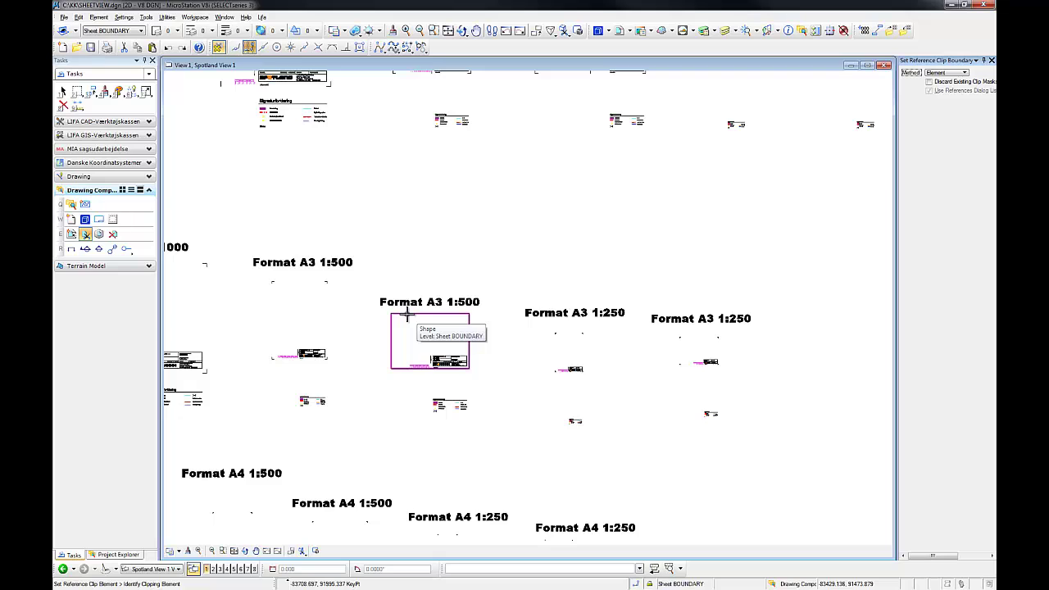
pyautogui.click(406, 315)
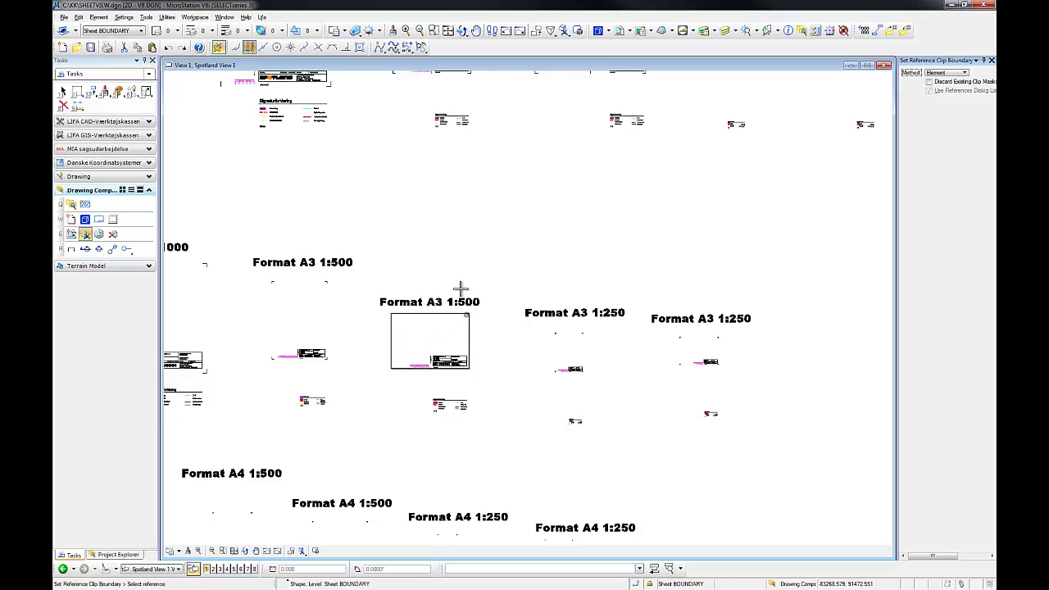
pyautogui.click(417, 300)
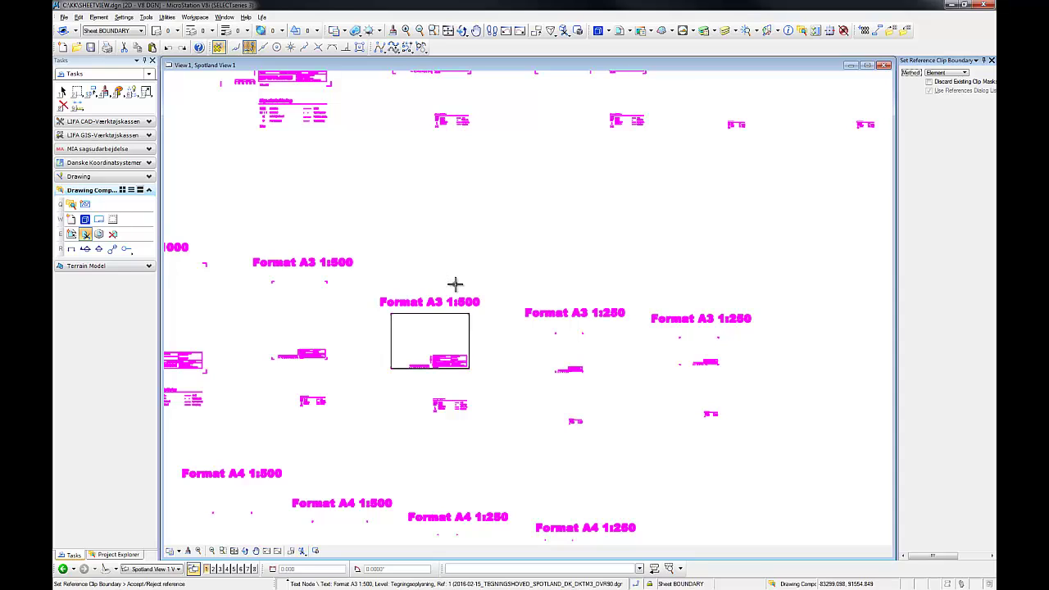
pyautogui.click(435, 261)
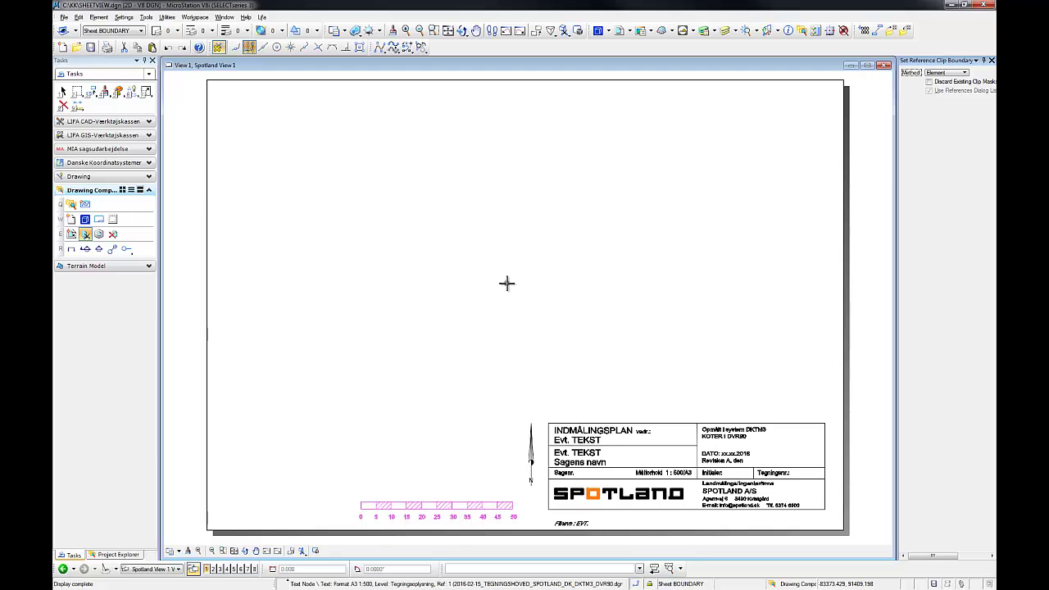
pyautogui.scroll(-2, 592, 318)
pyautogui.scroll(-1, 593, 318)
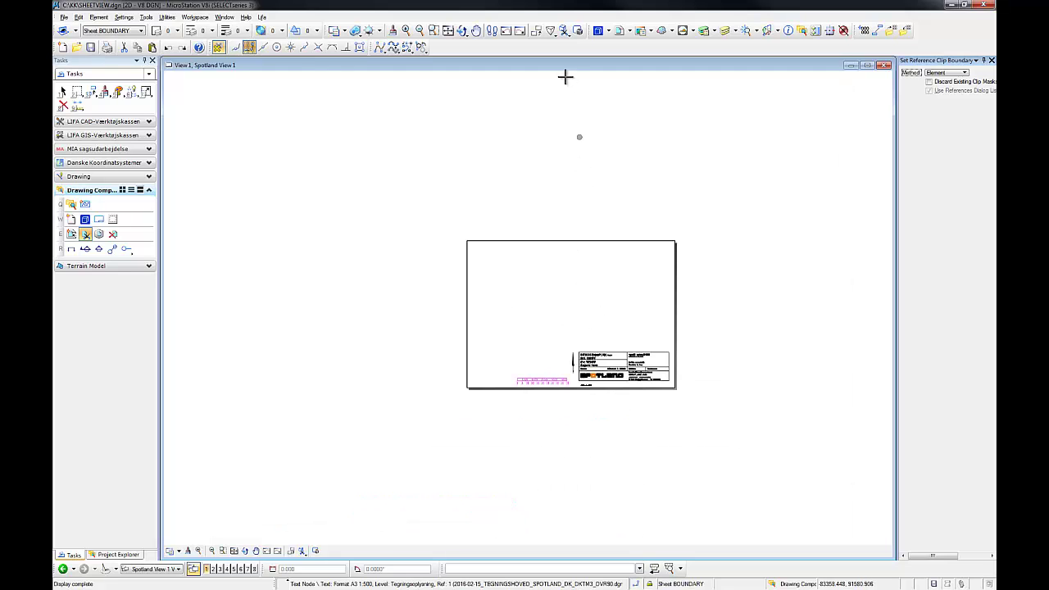
# - Attach SHEETVIEW.dgn as a second reference, Coincident - World at 1:1
pyautogui.click(621, 31)
pyautogui.click(314, 94)
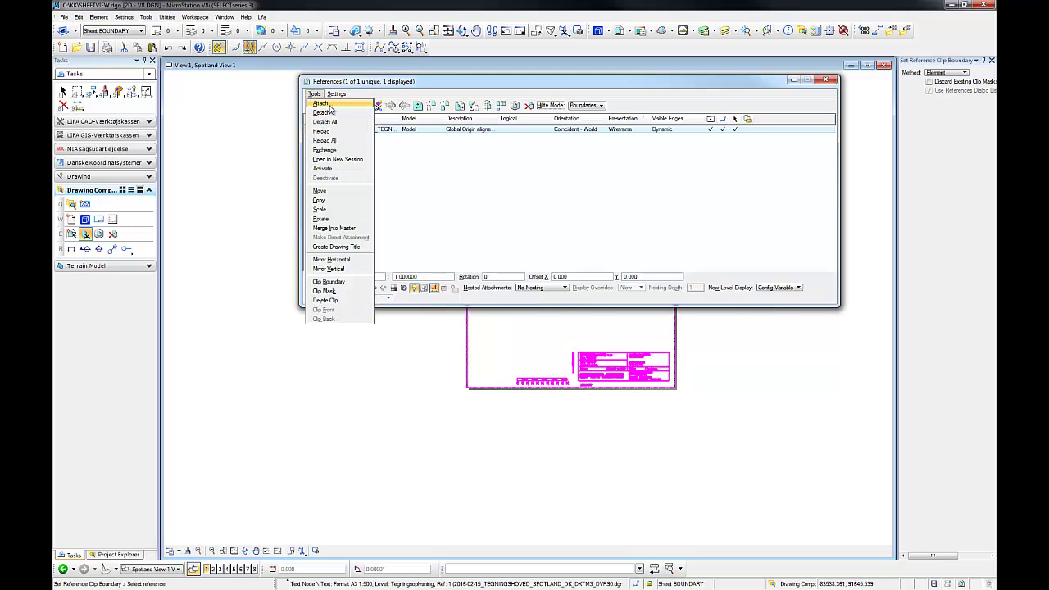
pyautogui.click(331, 105)
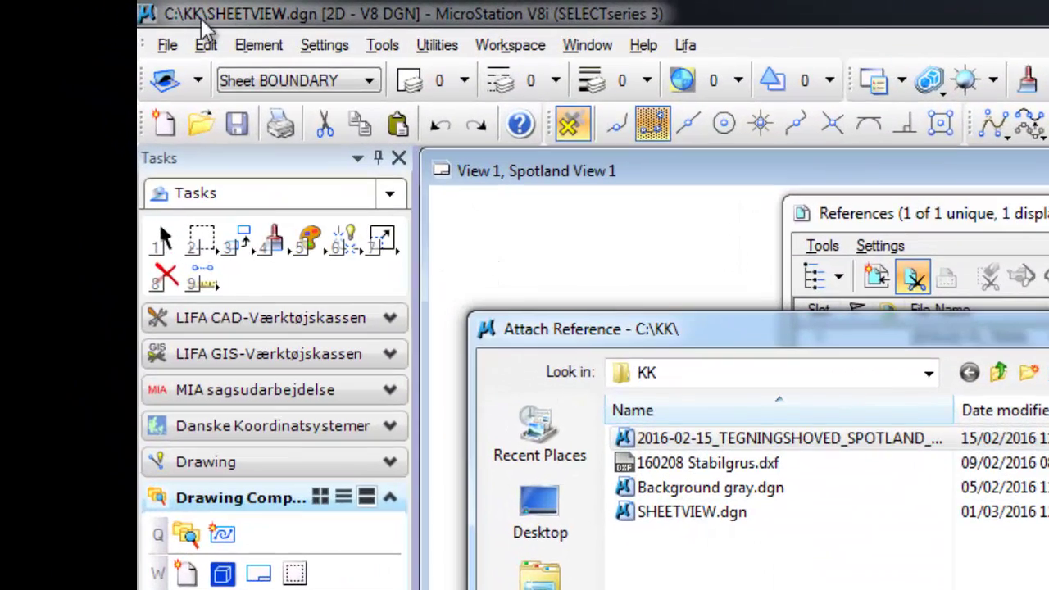
pyautogui.click(678, 513)
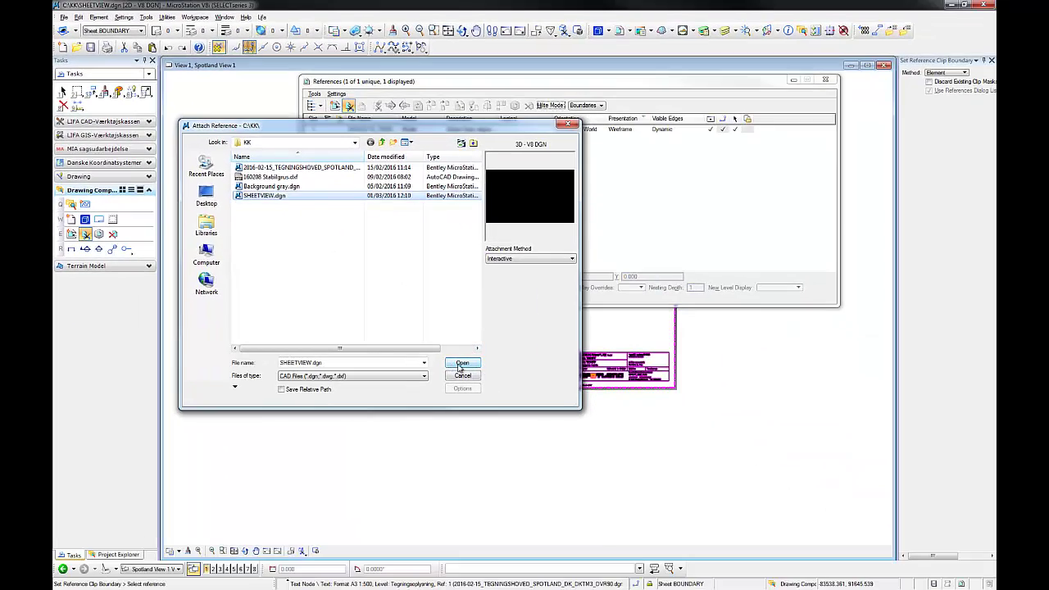
pyautogui.click(462, 363)
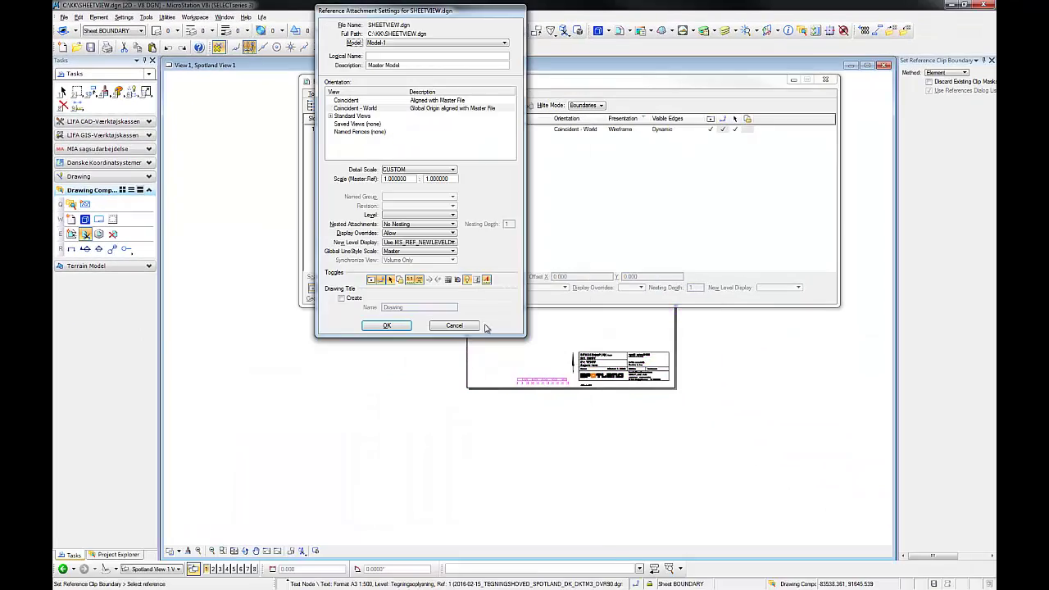
pyautogui.click(389, 326)
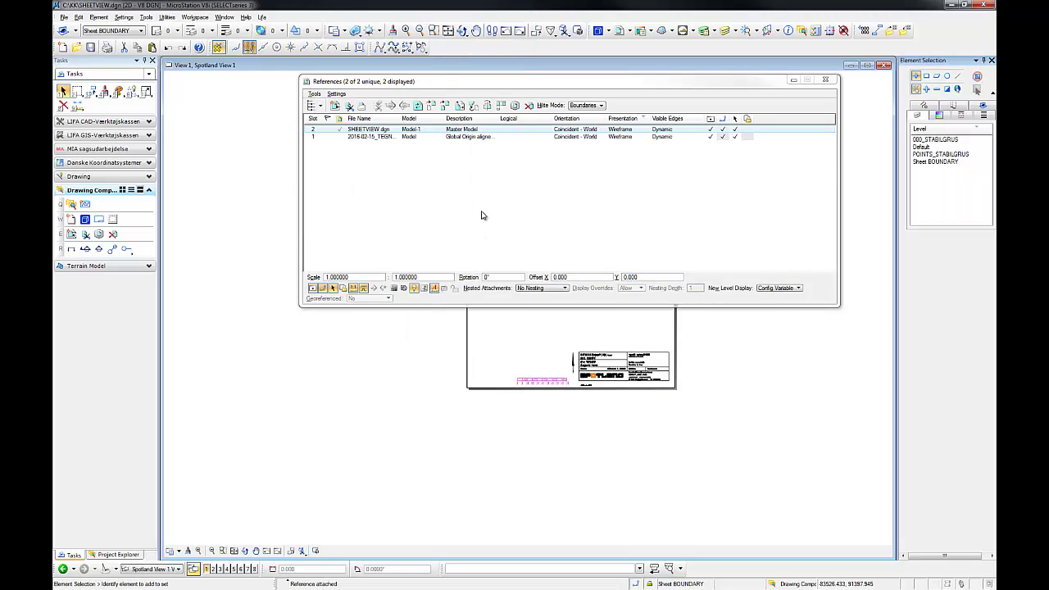
pyautogui.click(829, 80)
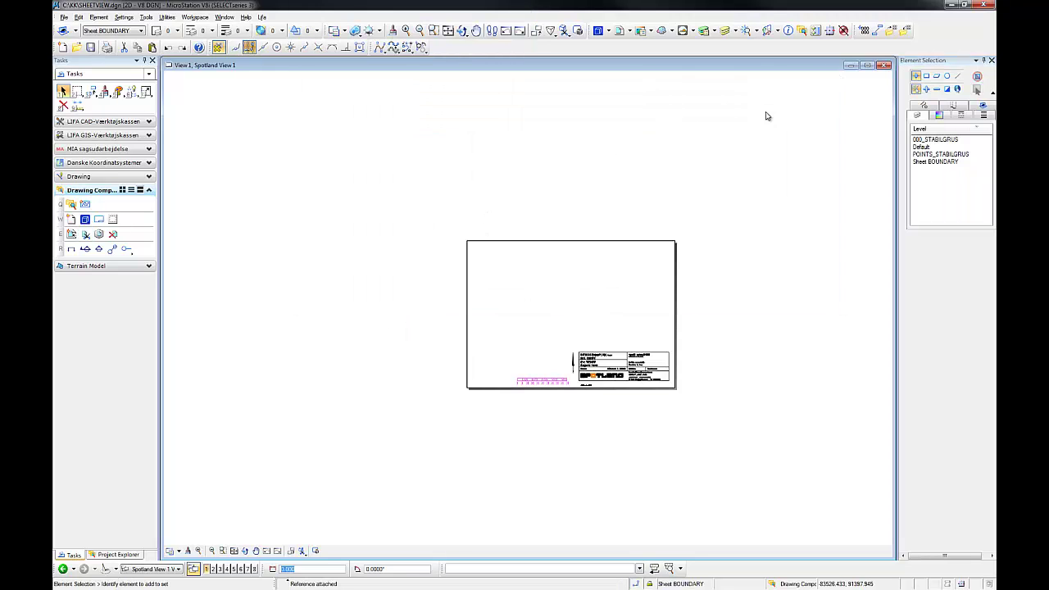
# - Move the SHEETVIEW.dgn reference so the survey drawing sits inside the A3 sheet
pyautogui.click(174, 550)
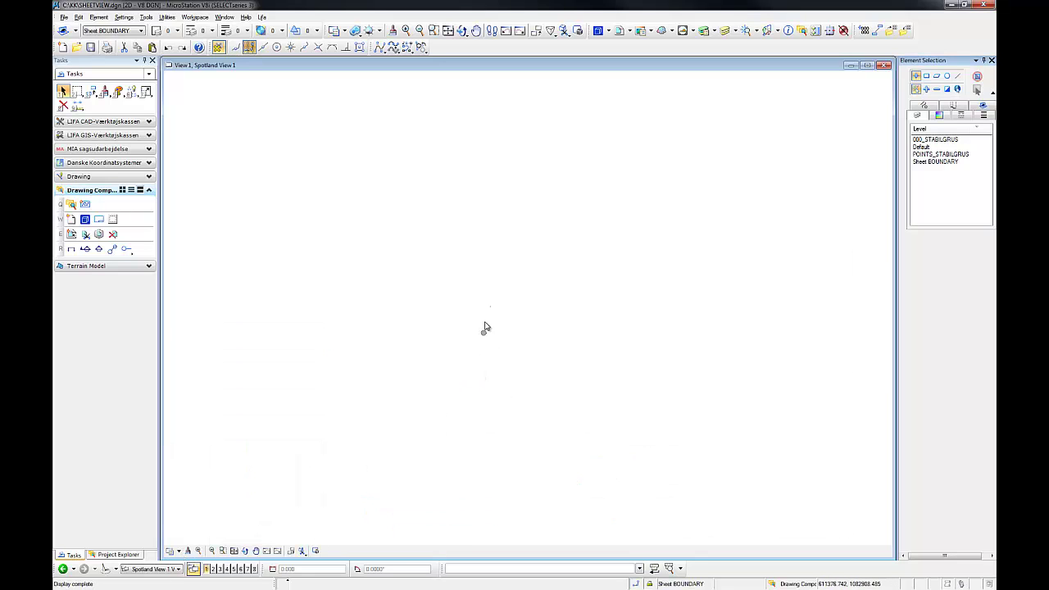
pyautogui.click(621, 30)
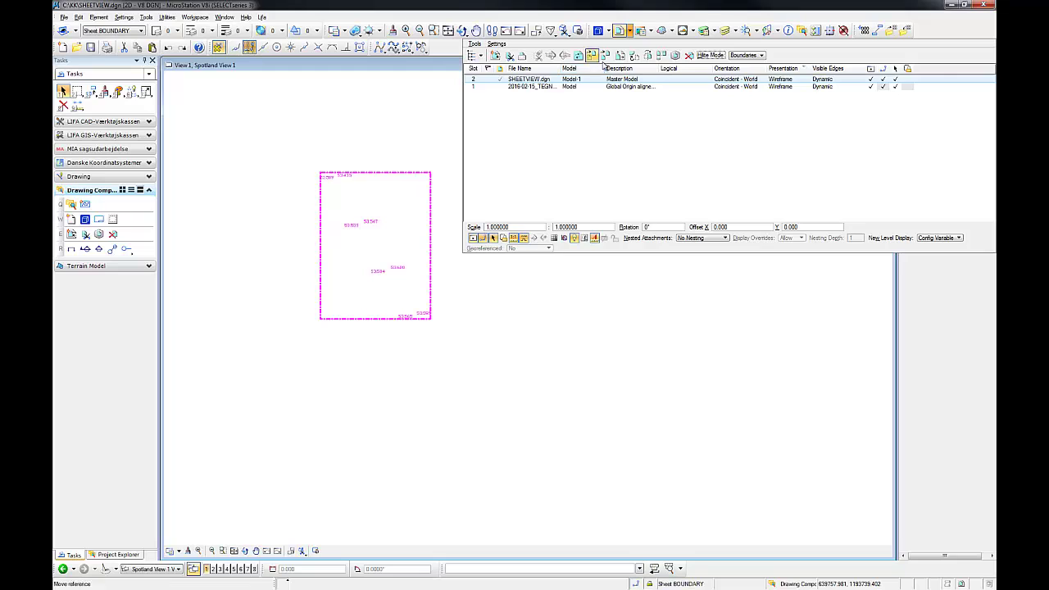
pyautogui.click(591, 55)
pyautogui.click(374, 241)
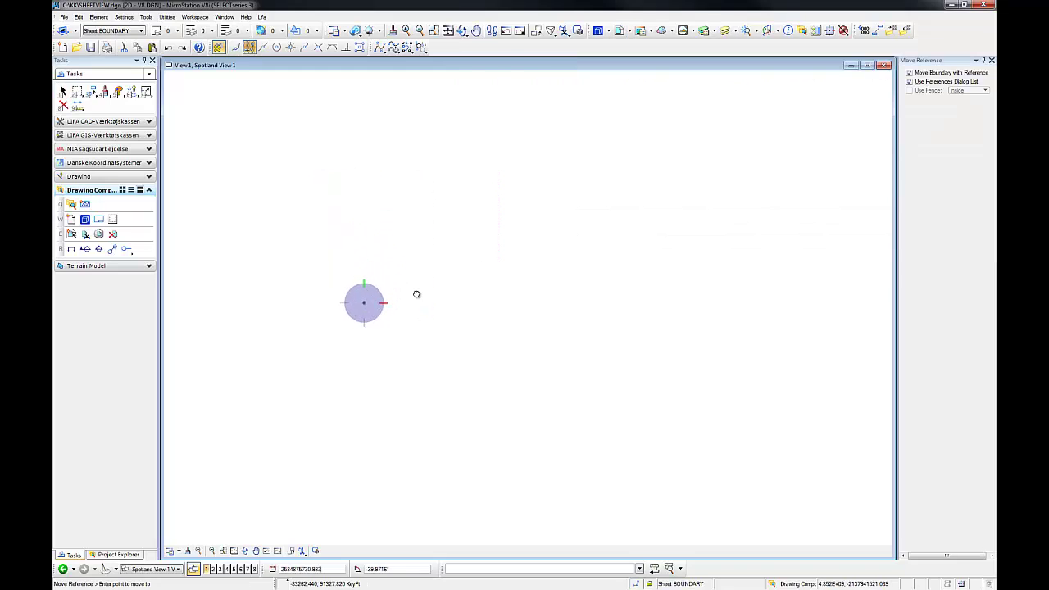
pyautogui.click(517, 213)
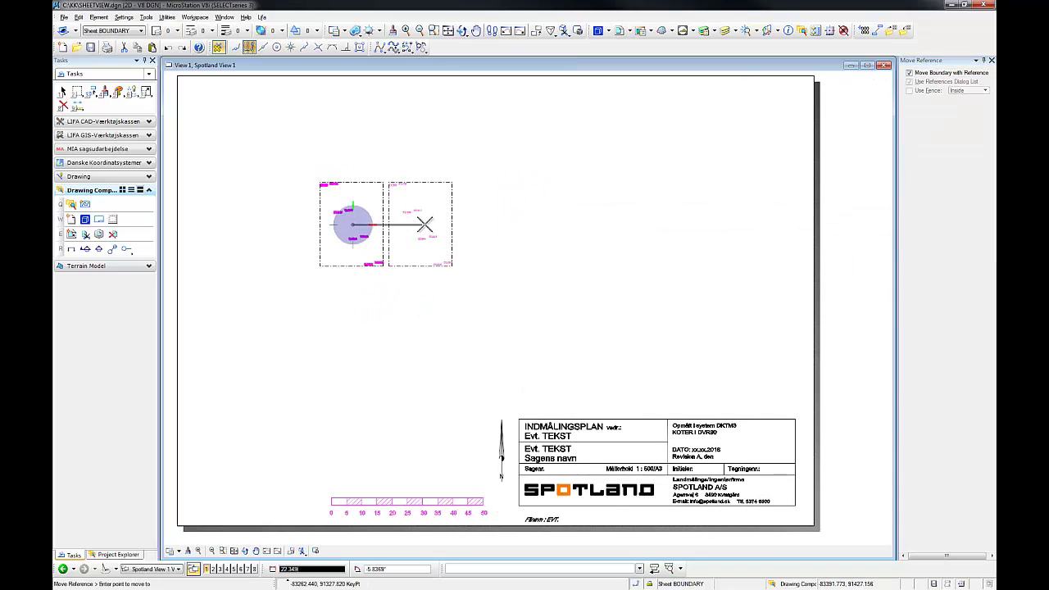
pyautogui.click(416, 249)
pyautogui.scroll(-4, 393, 241)
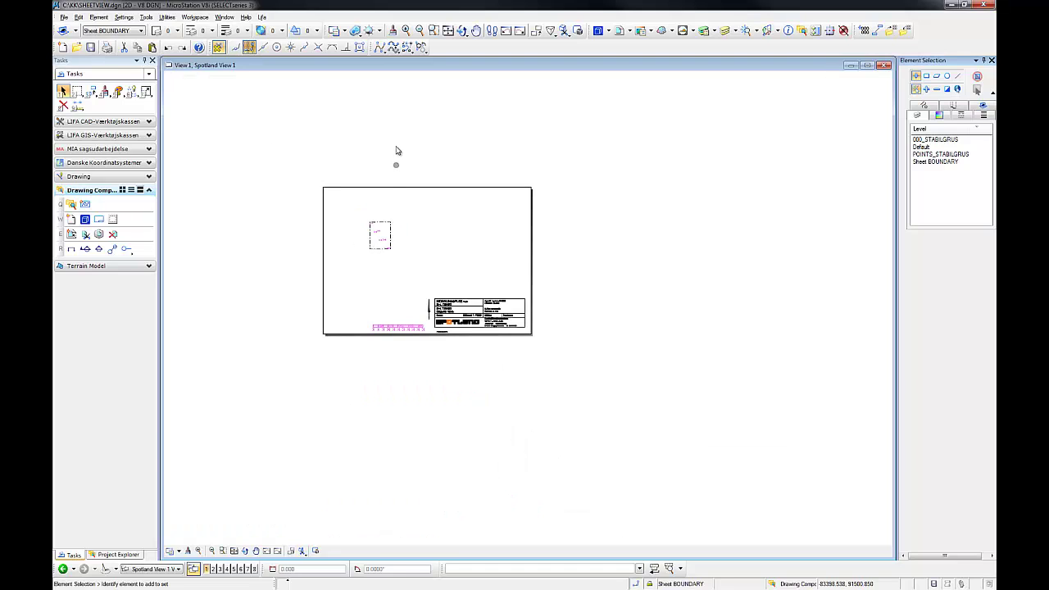
pyautogui.scroll(4, 394, 240)
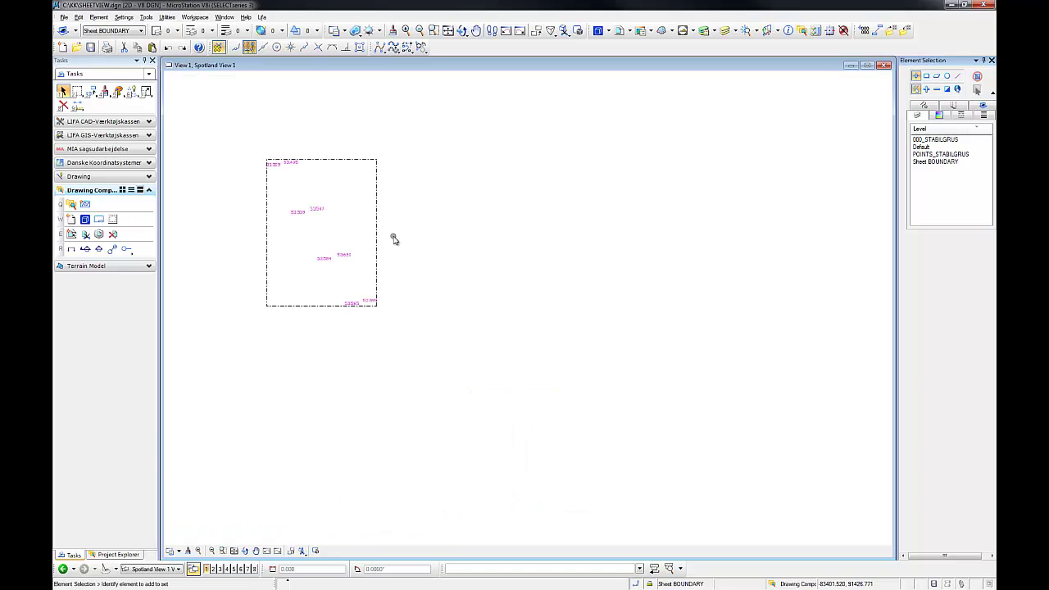
pyautogui.scroll(-2, 393, 238)
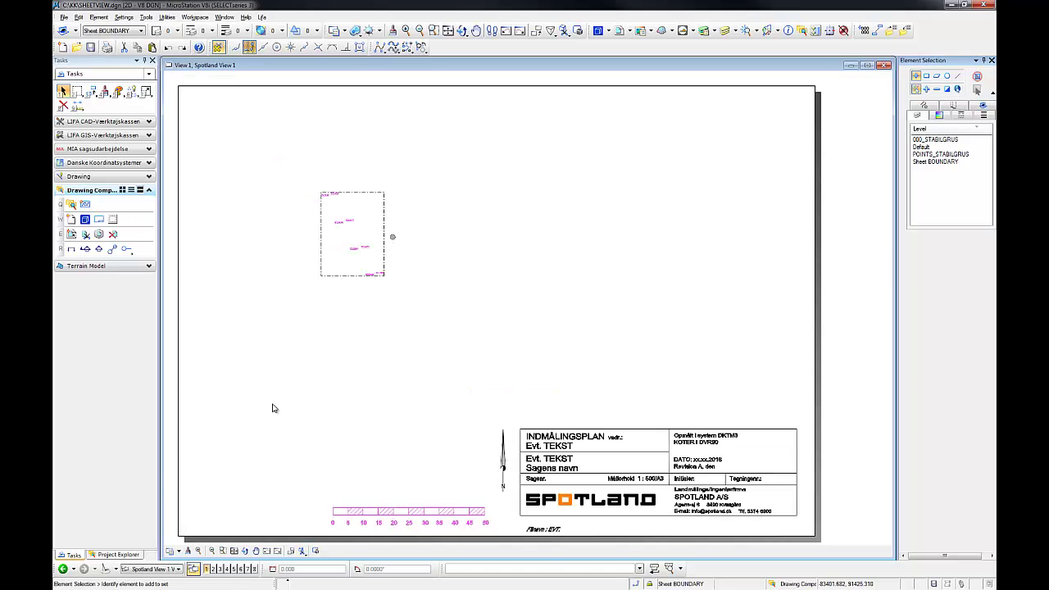
# - Turn off reference boundary display in the sheet view
pyautogui.click(179, 553)
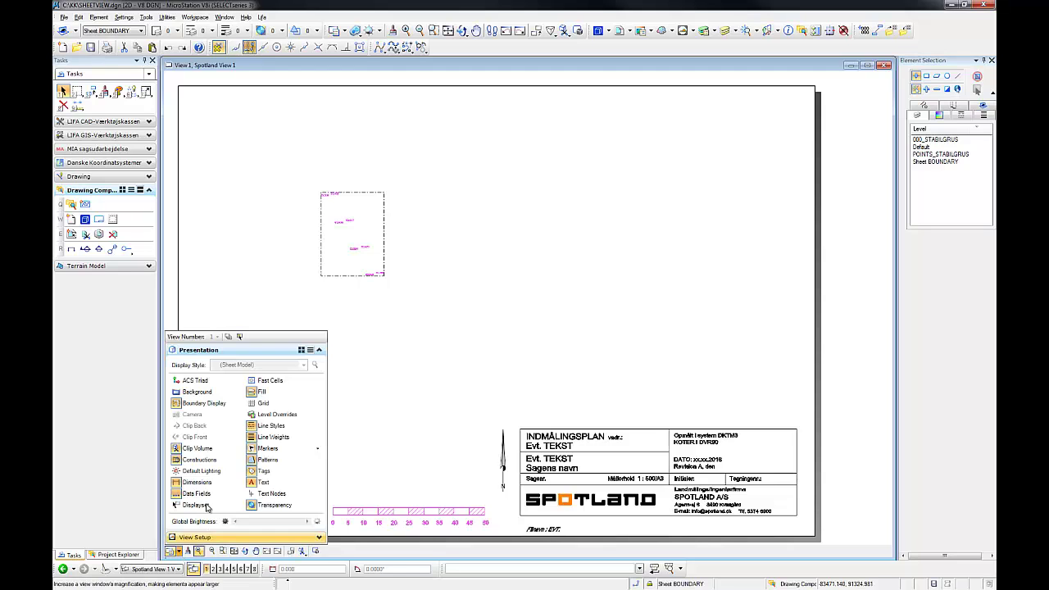
pyautogui.click(205, 404)
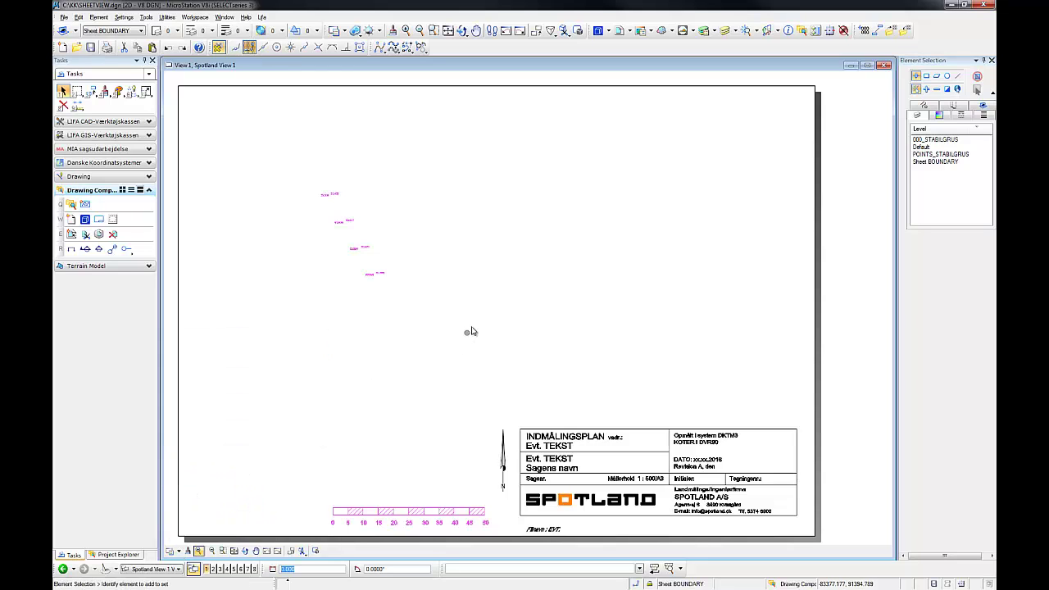
pyautogui.scroll(-2, 464, 332)
pyautogui.scroll(-1, 464, 331)
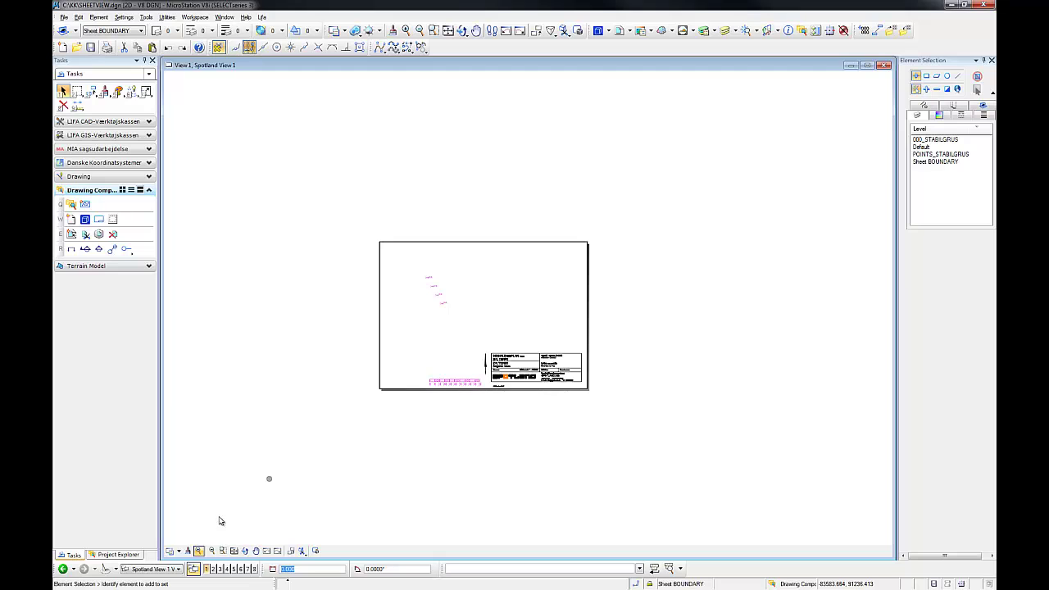
# - In the Model-1 default views, attach Background gray.dgn as a reference
pyautogui.click(174, 570)
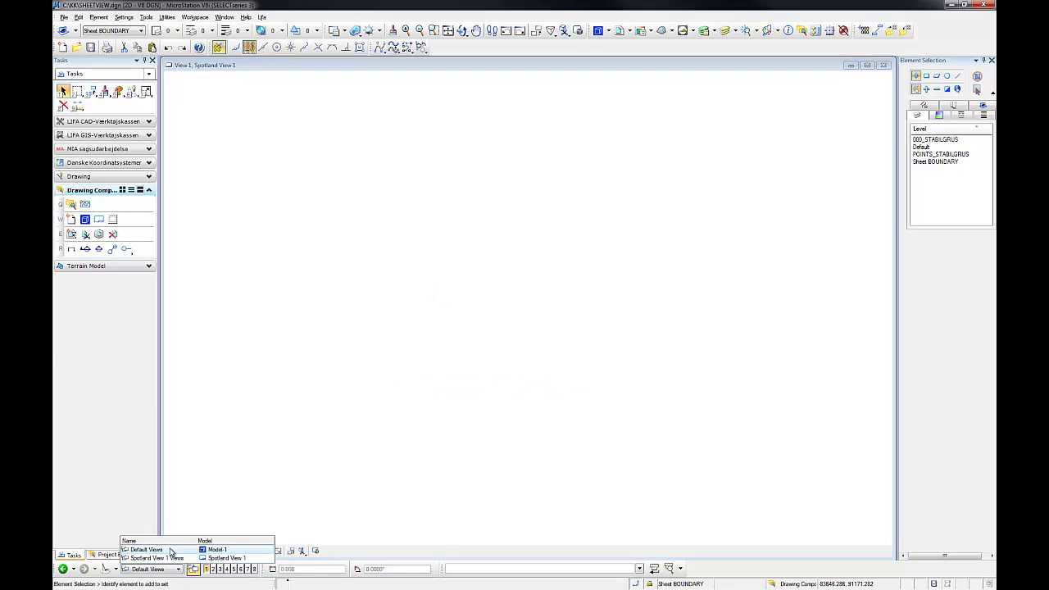
pyautogui.click(171, 550)
pyautogui.scroll(-3, 500, 298)
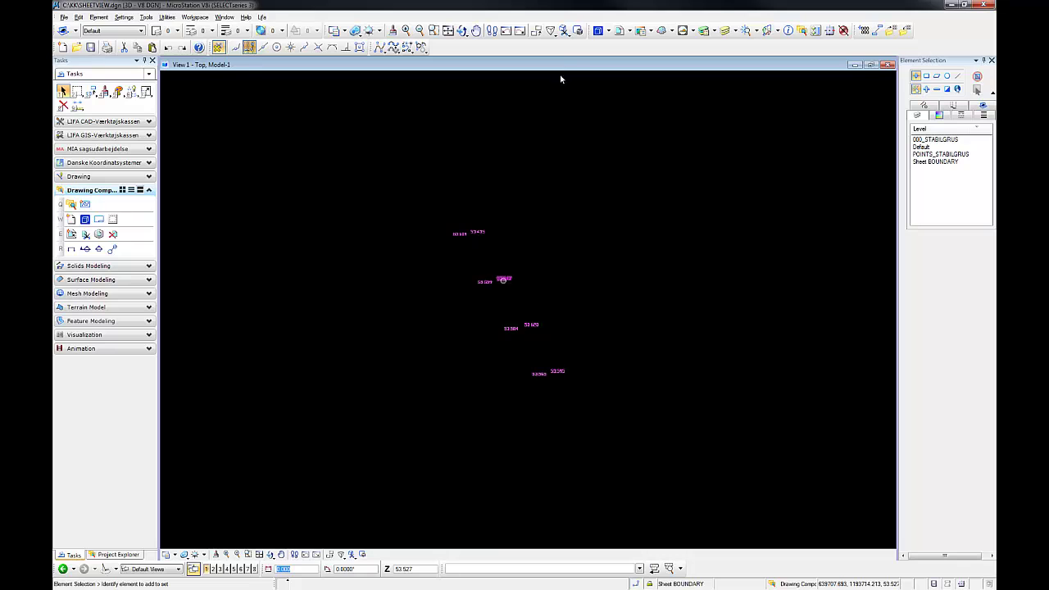
pyautogui.click(620, 31)
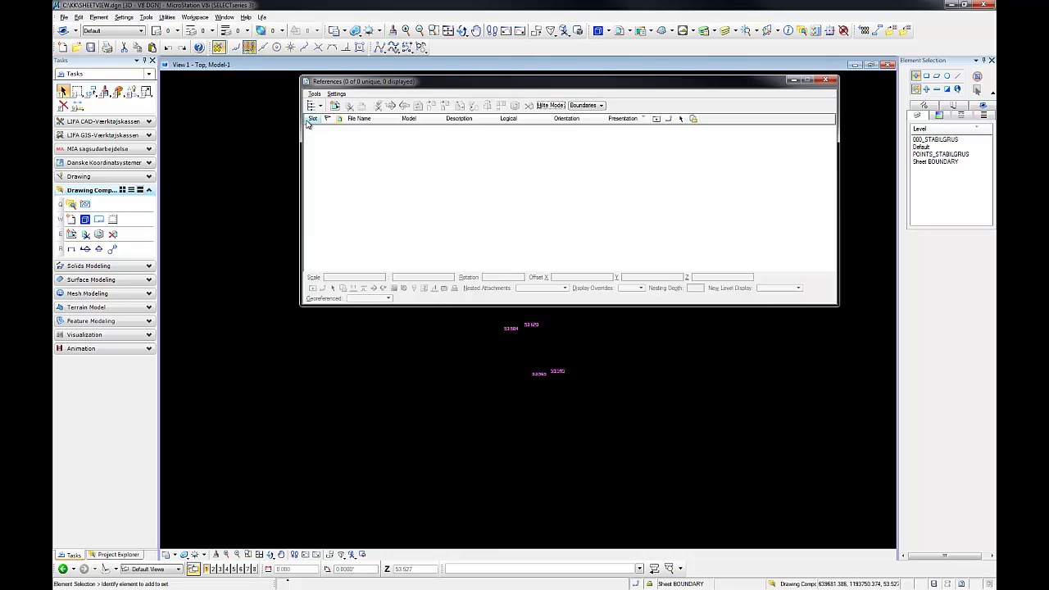
pyautogui.click(314, 94)
pyautogui.click(324, 105)
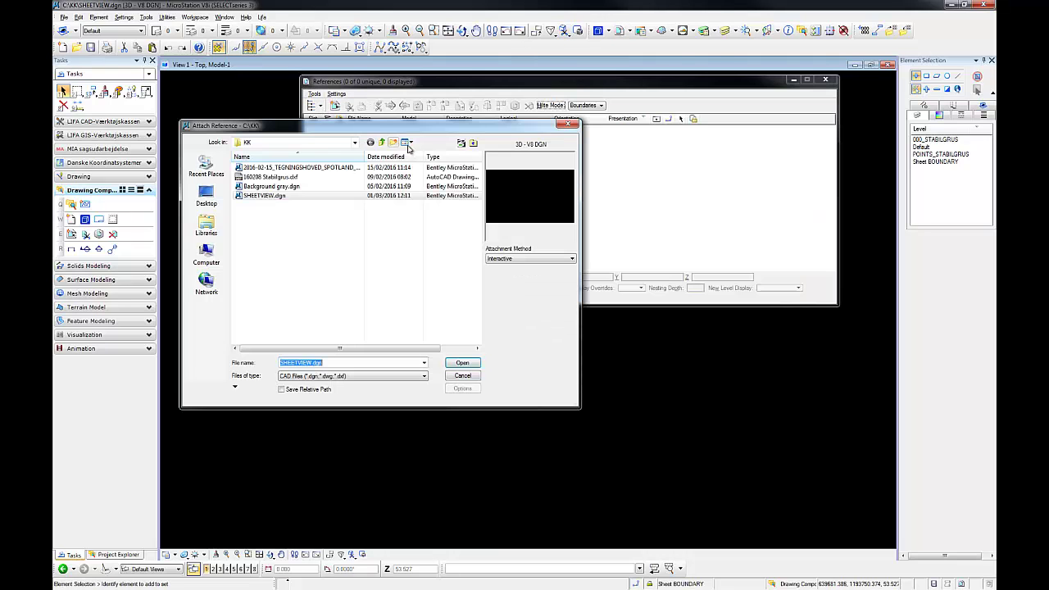
pyautogui.click(276, 187)
pyautogui.click(462, 362)
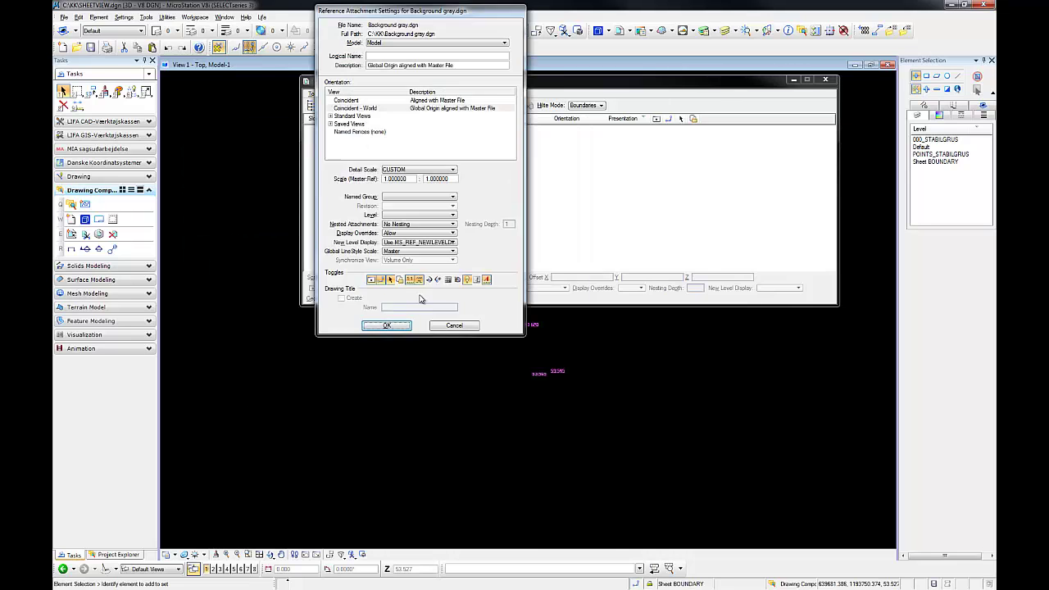
pyautogui.click(387, 325)
pyautogui.click(827, 79)
# - Pan across the gray background map, then return to the Spotland sheet views
pyautogui.scroll(3, 551, 222)
pyautogui.scroll(-5, 550, 222)
pyautogui.moveTo(551, 222); pyautogui.dragTo(533, 284, button='middle')
pyautogui.scroll(5, 455, 231)
pyautogui.rightClick(454, 232)
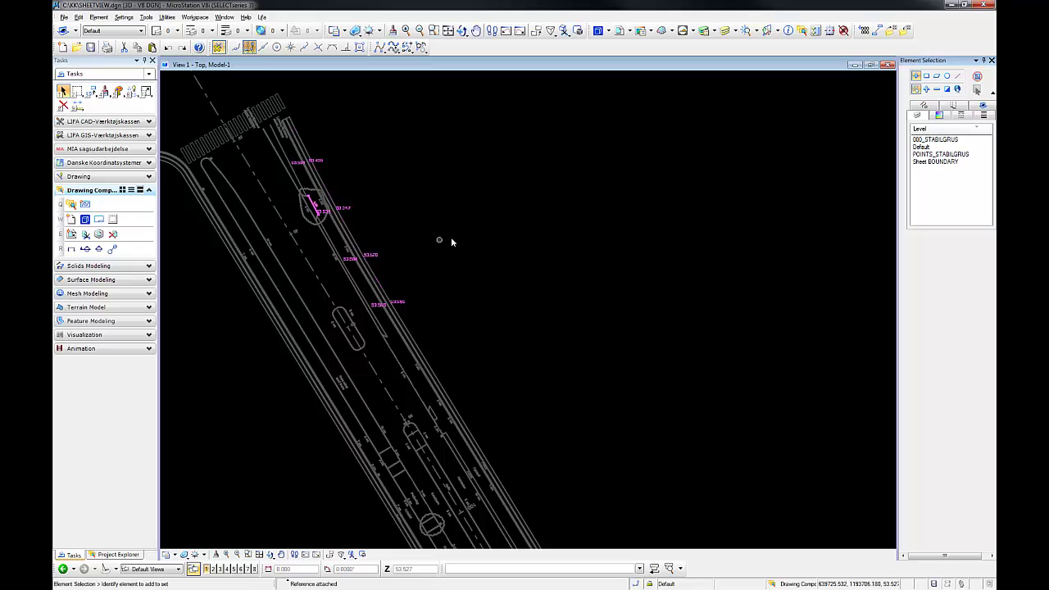
pyautogui.click(162, 568)
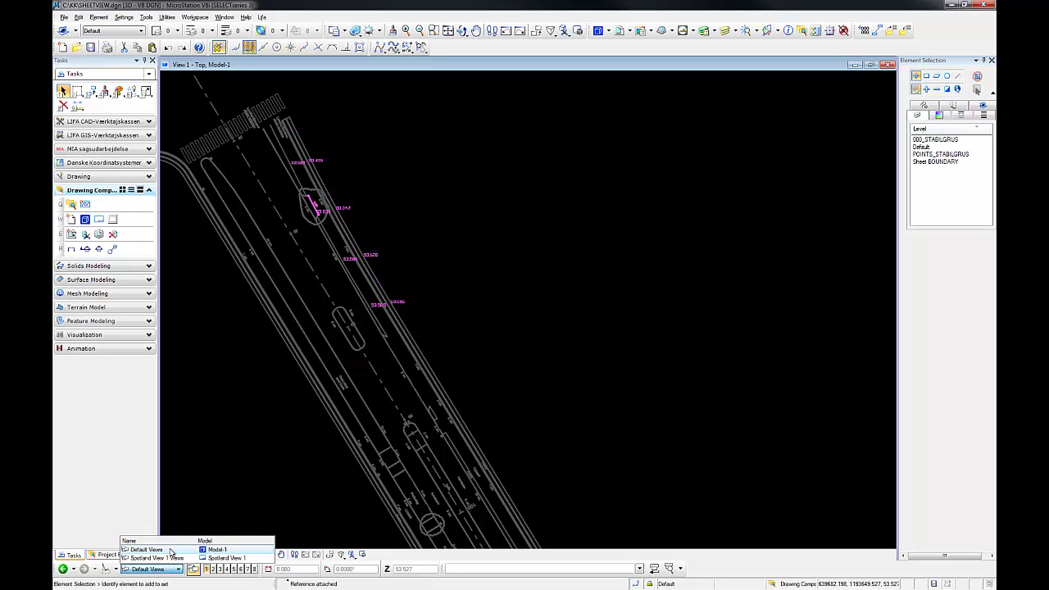
pyautogui.click(155, 556)
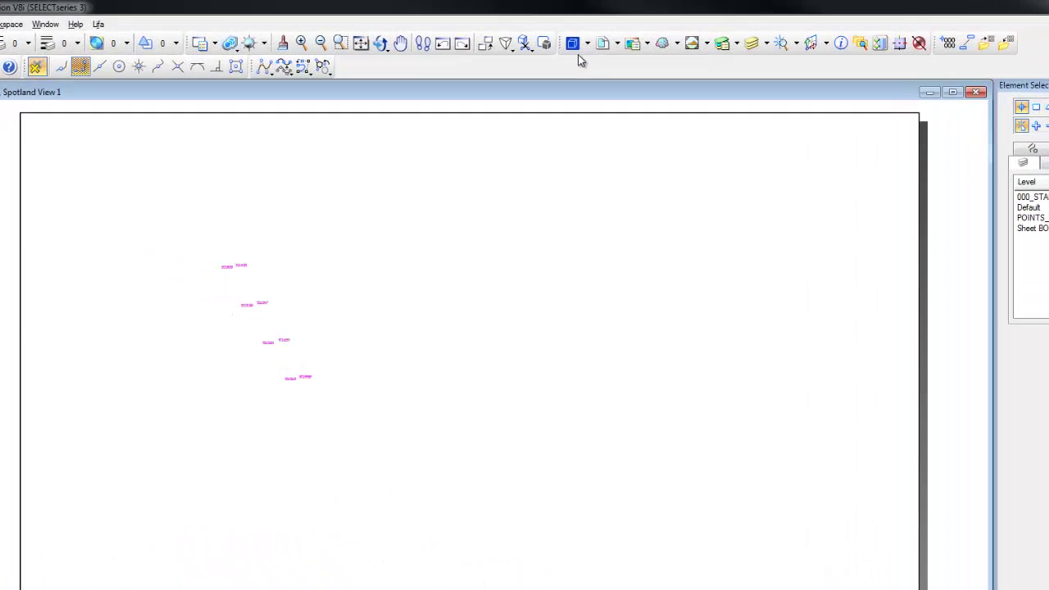
# - Set the SHEETVIEW.dgn reference's Nested Attachments to Live Nesting in its attachment settings
pyautogui.click(565, 74)
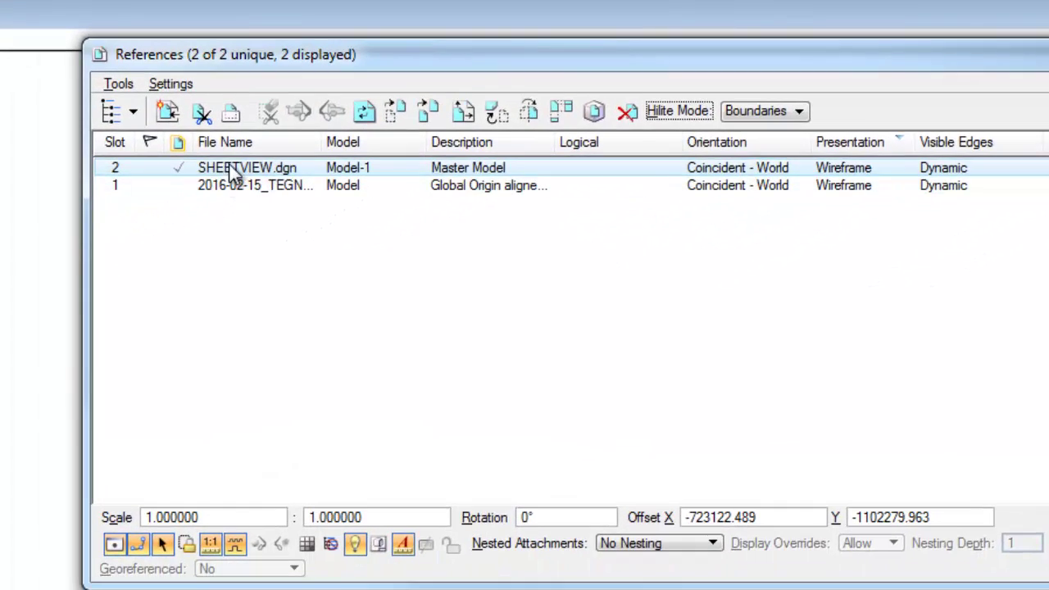
pyautogui.rightClick(244, 167)
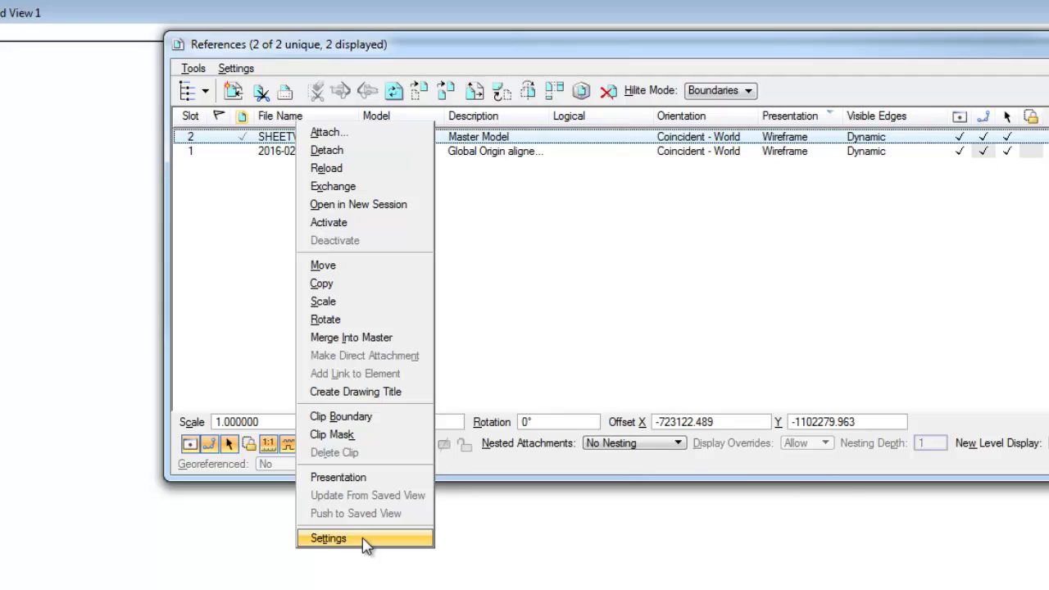
pyautogui.click(362, 537)
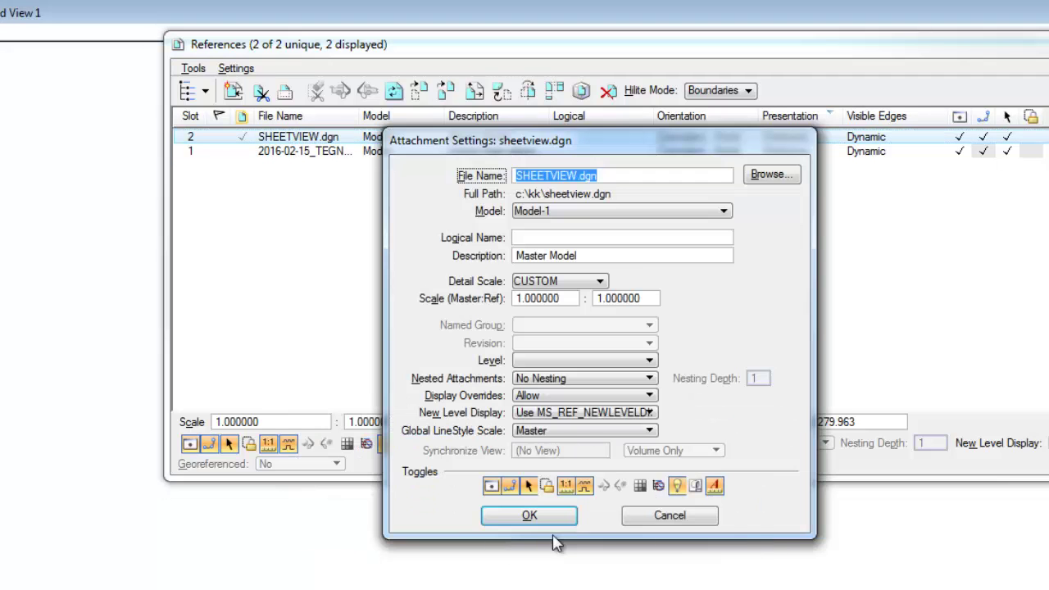
pyautogui.click(607, 381)
pyautogui.click(602, 396)
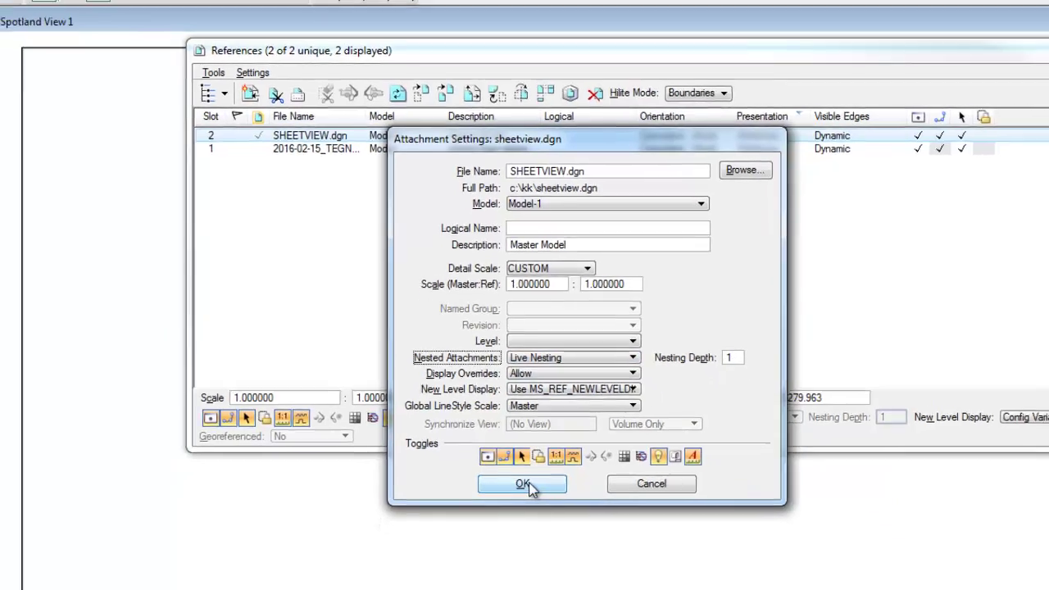
pyautogui.click(534, 518)
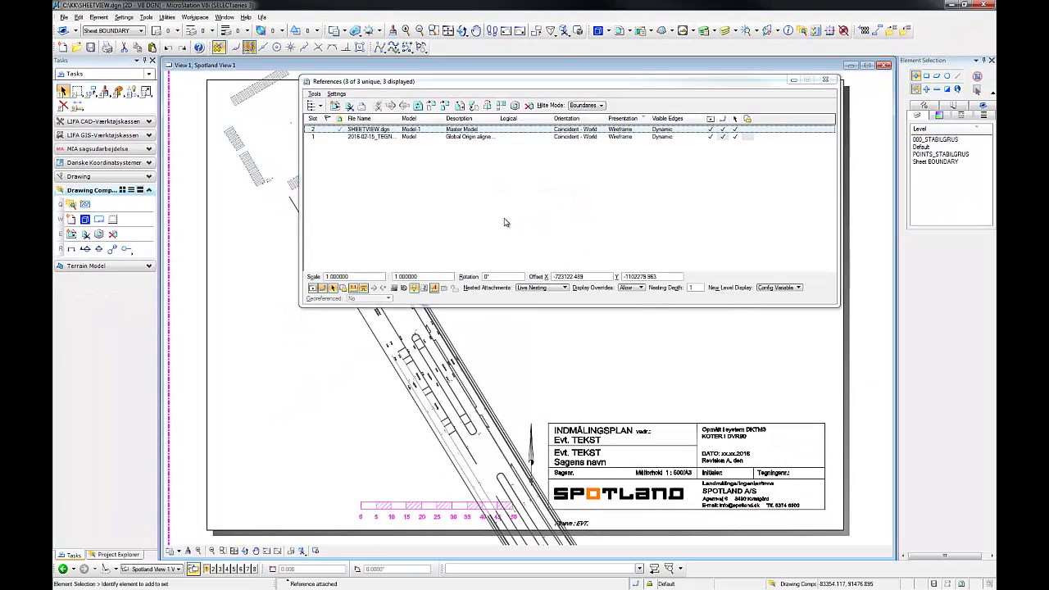
# - Zoom over the sheet to check the gray road map, then start the Rotate Reference tool
pyautogui.click(824, 81)
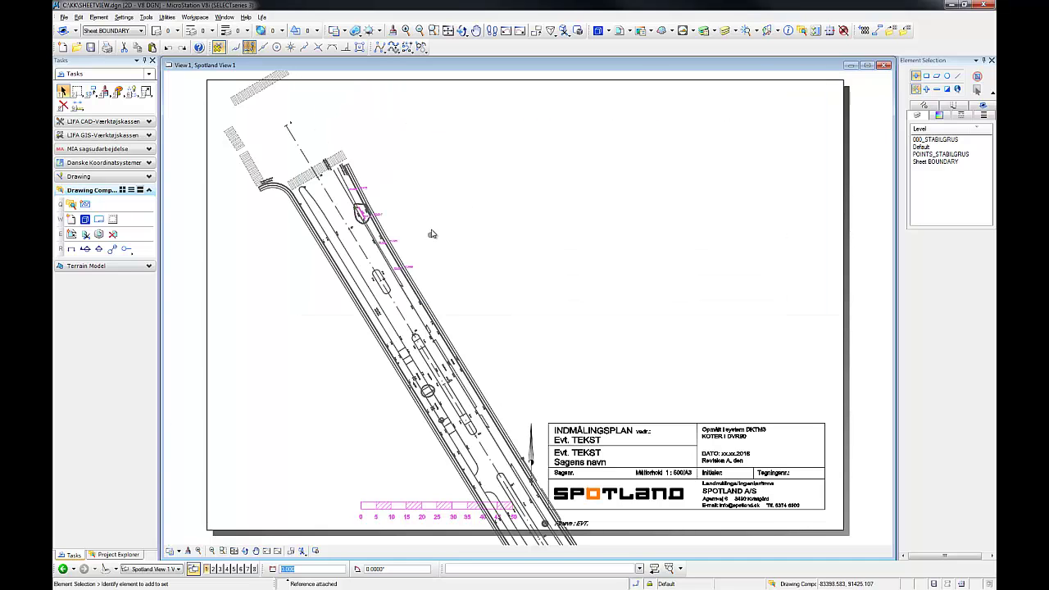
pyautogui.scroll(-5, 431, 233)
pyautogui.scroll(5, 431, 234)
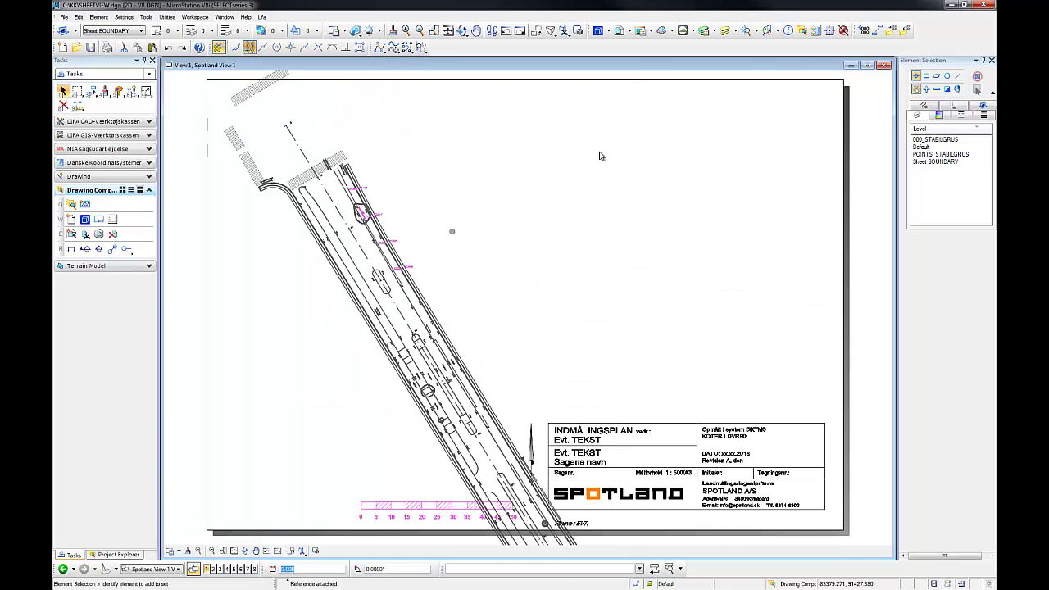
pyautogui.click(621, 31)
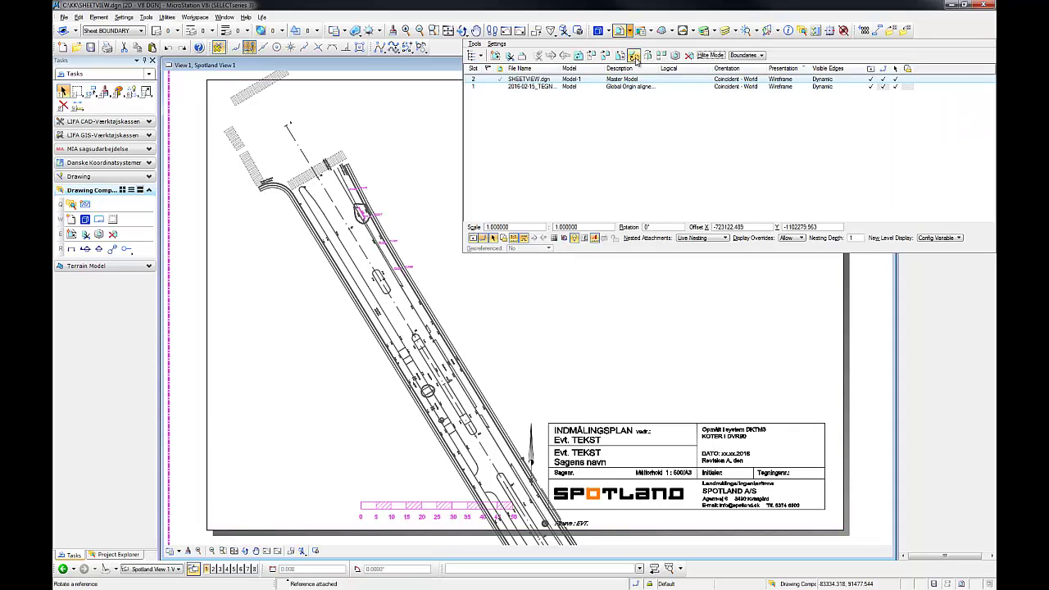
pyautogui.click(634, 55)
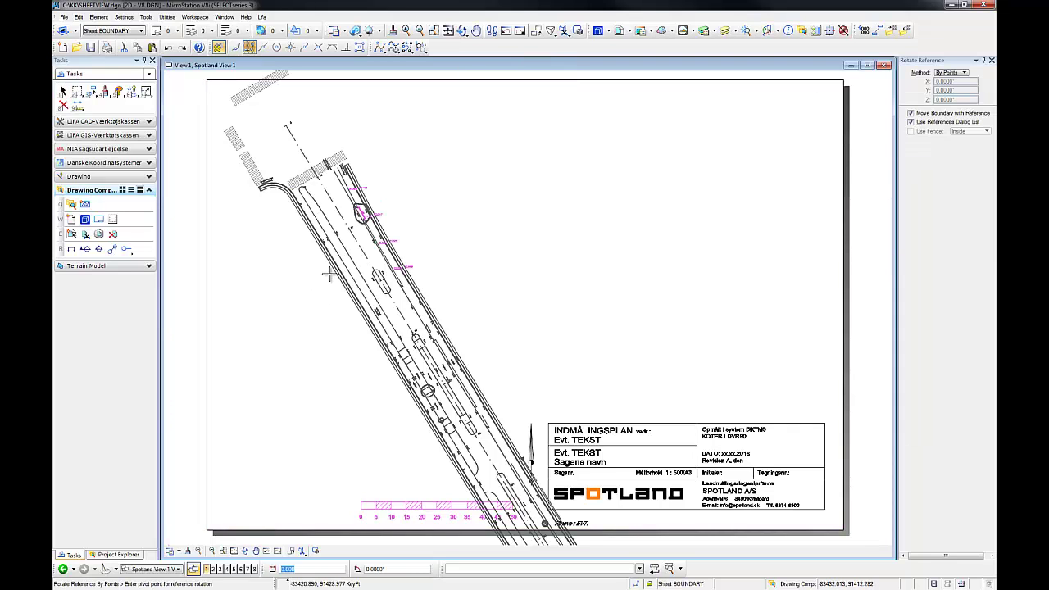